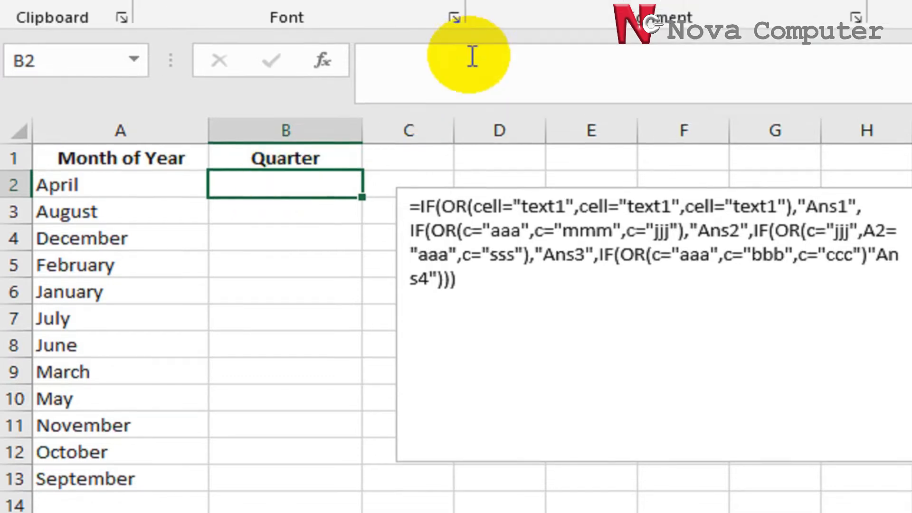
Begin a formula in cell B2 with an OR test nested inside an IF function, =IF(OR(.
click(477, 33)
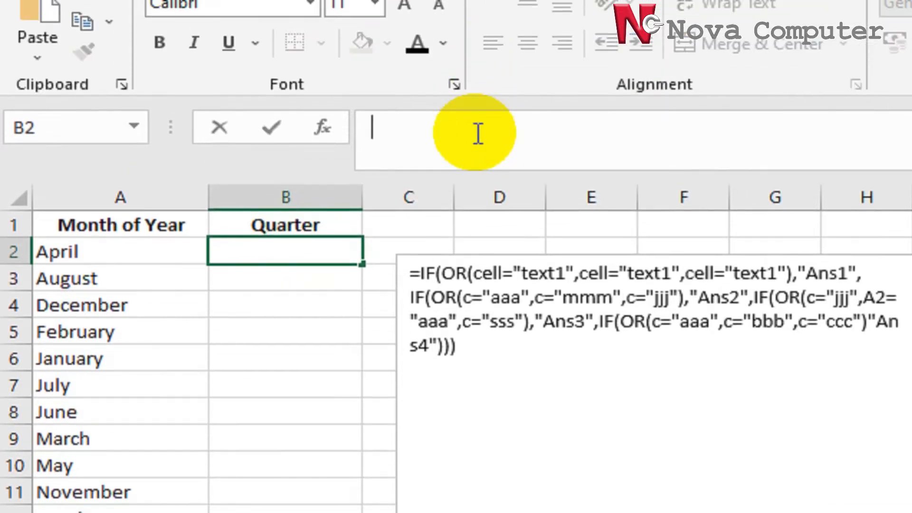
text(=)
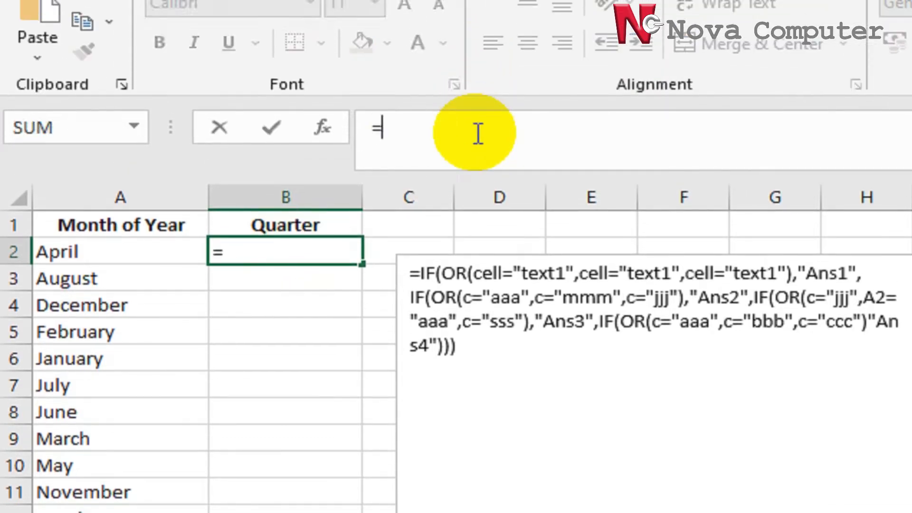
text(IF)
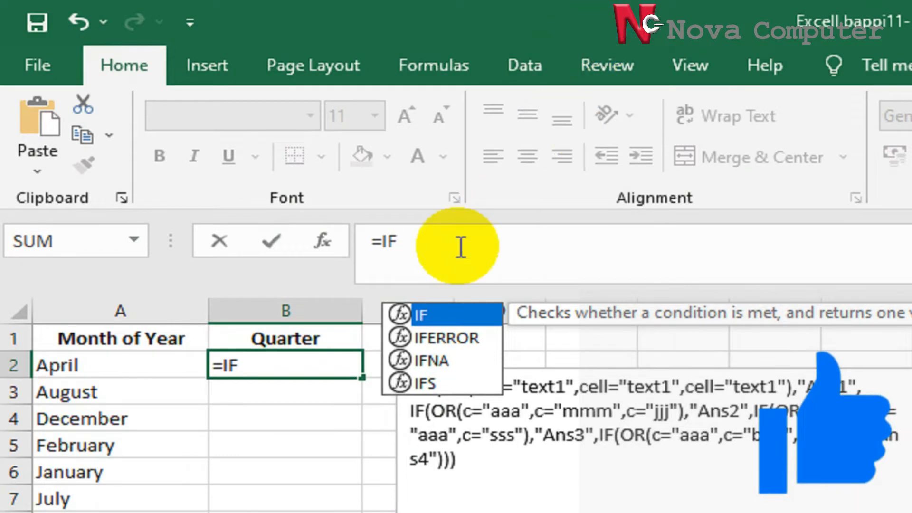
click(428, 241)
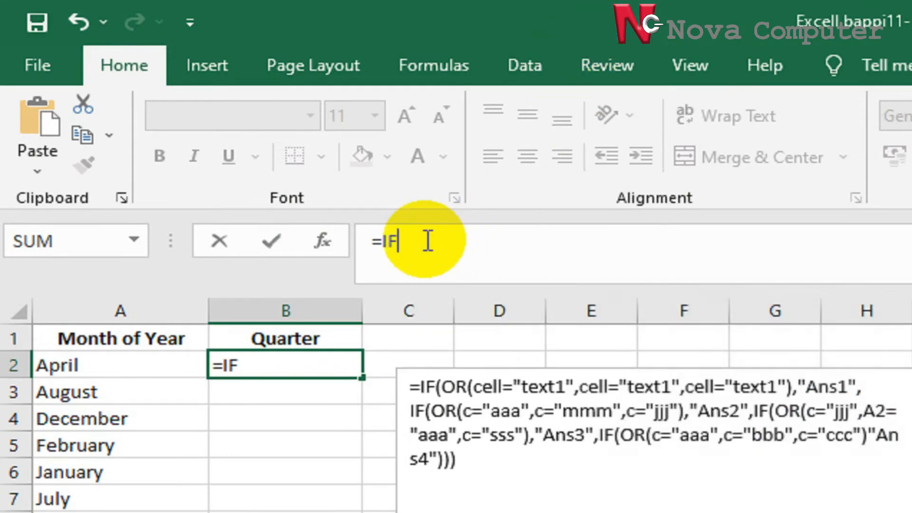
text(()
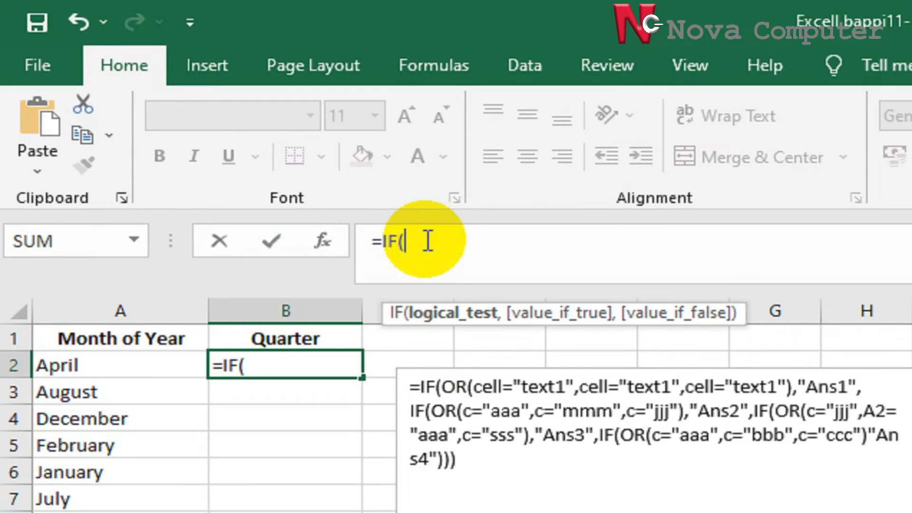
text(OR)
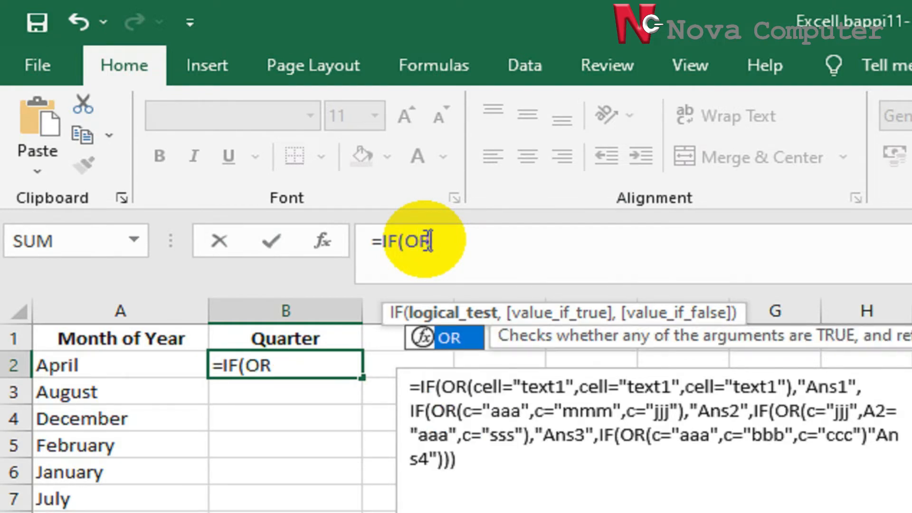
text(()
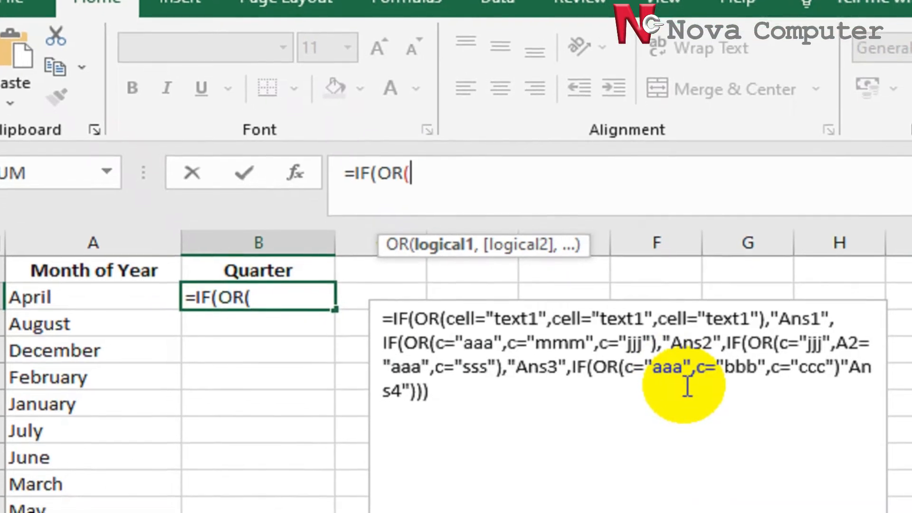
Add A2="January" as the first condition of the OR test in the B2 formula.
click(66, 297)
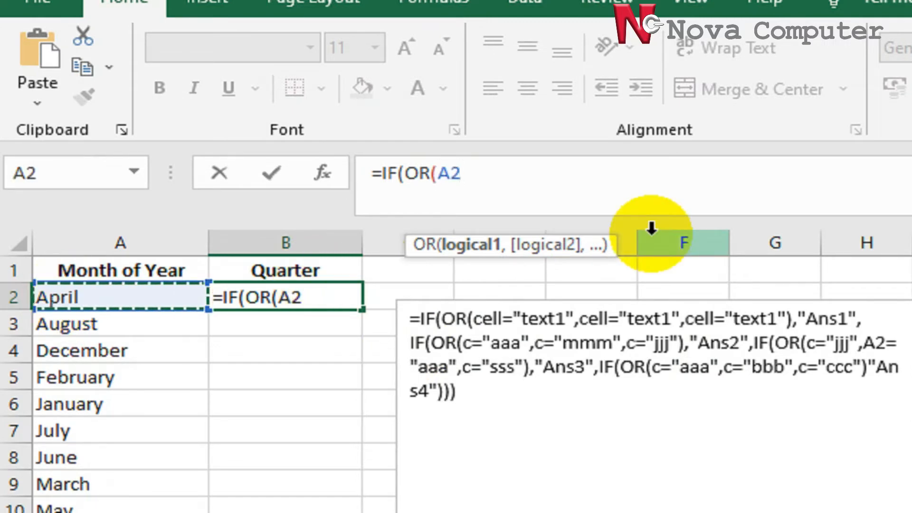
text(=)
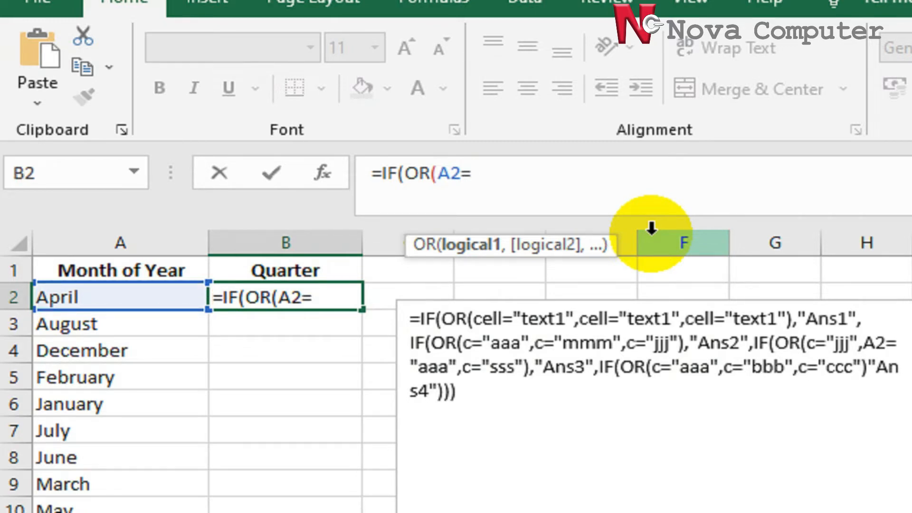
text("Jan)
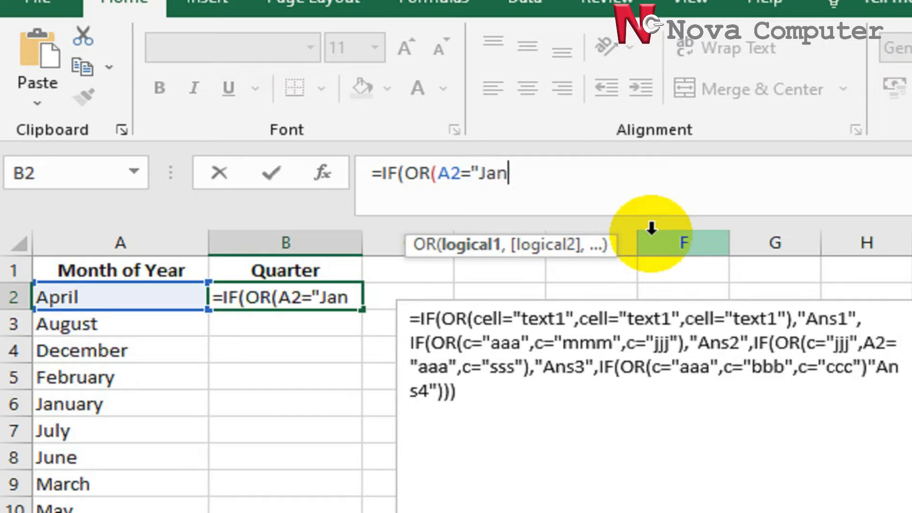
text(uart)
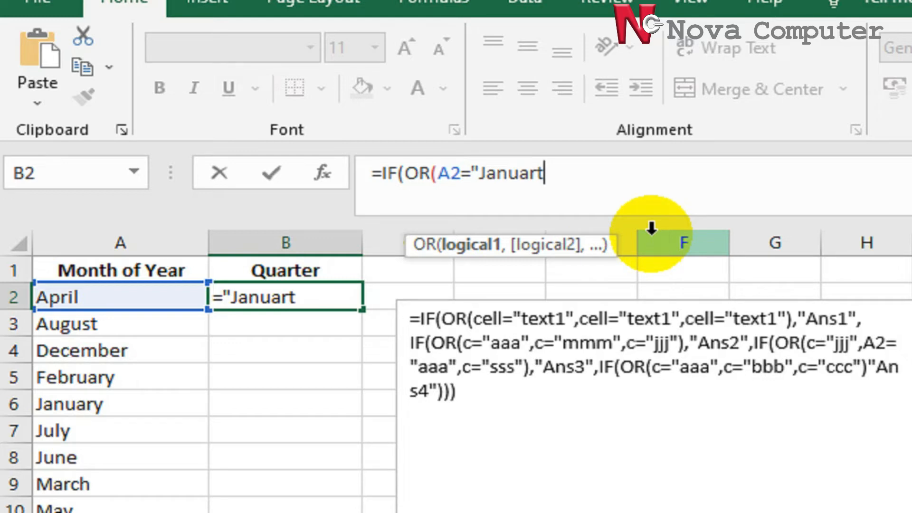
key(BackSpace)
text(y",)
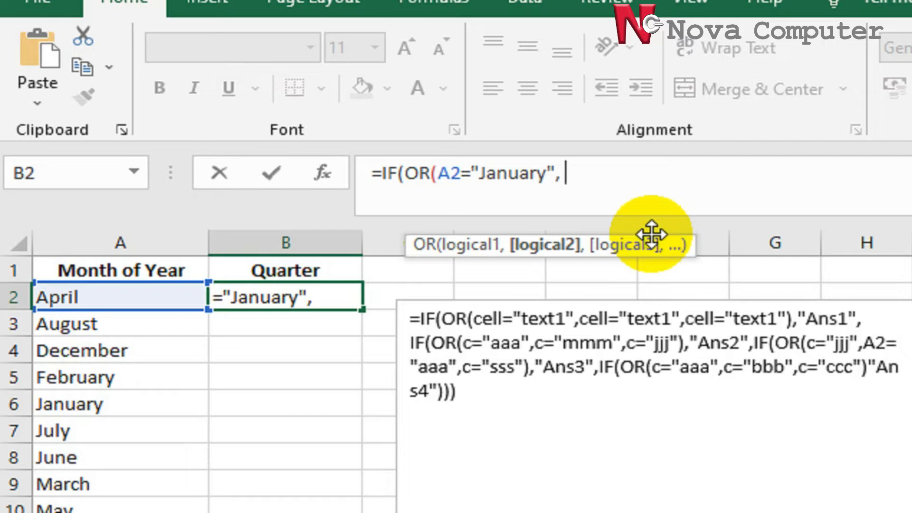
Add A2="February" as the second condition of the OR test.
text( A)
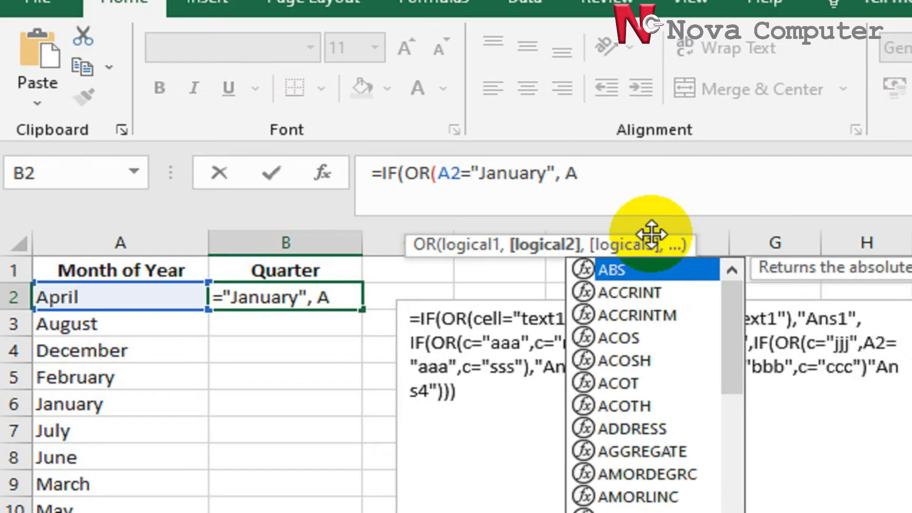
text(2=)
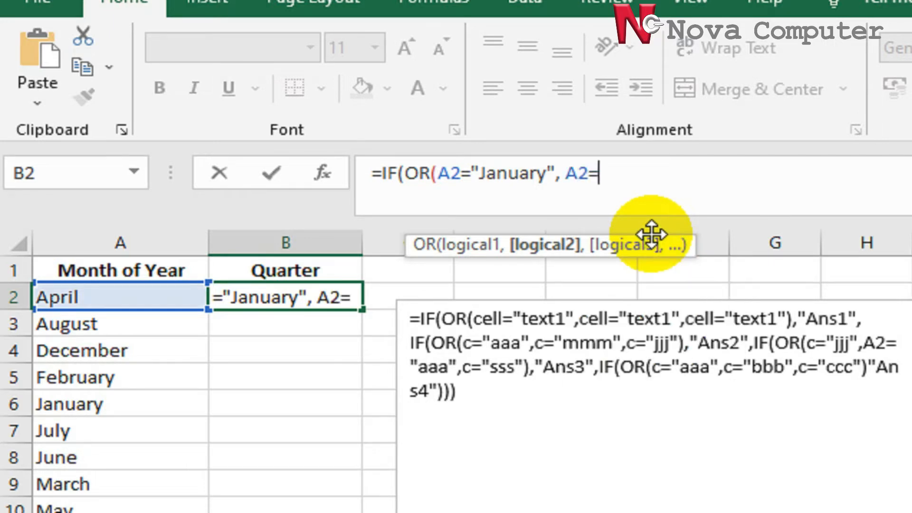
text(")
text(F)
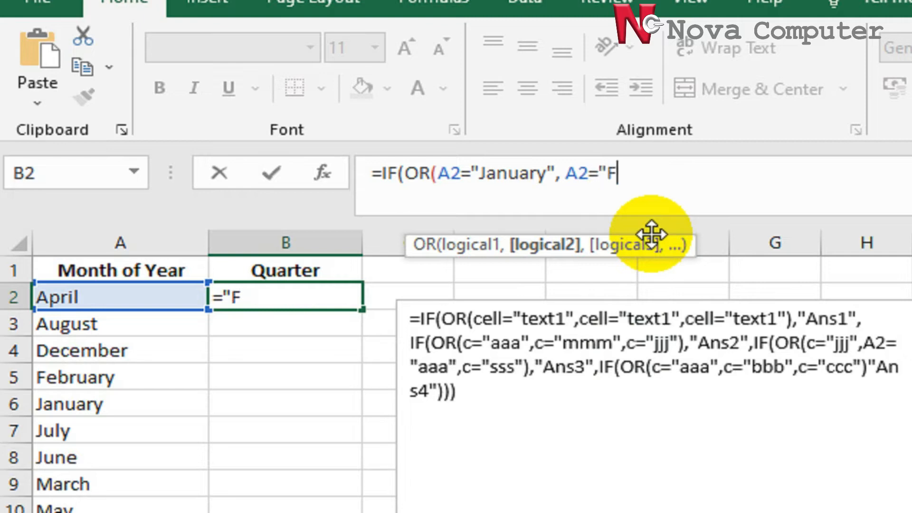
text(ebruar)
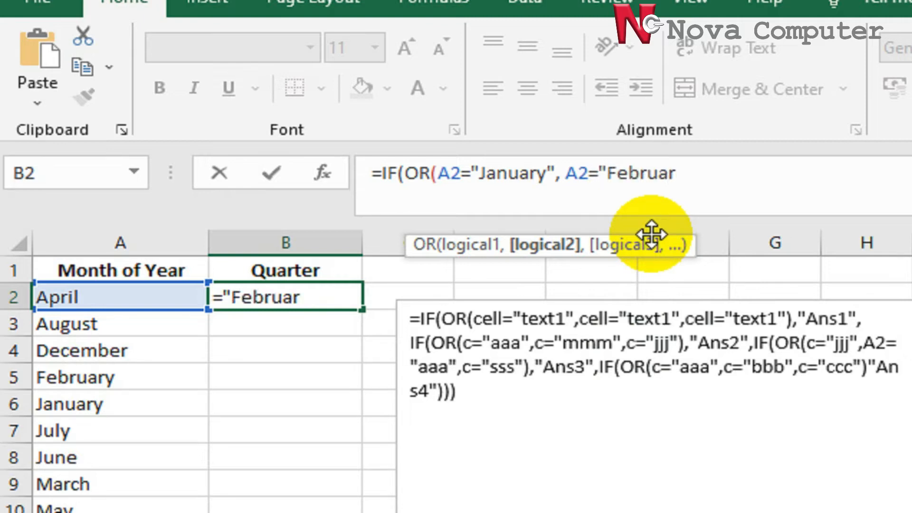
text(y",)
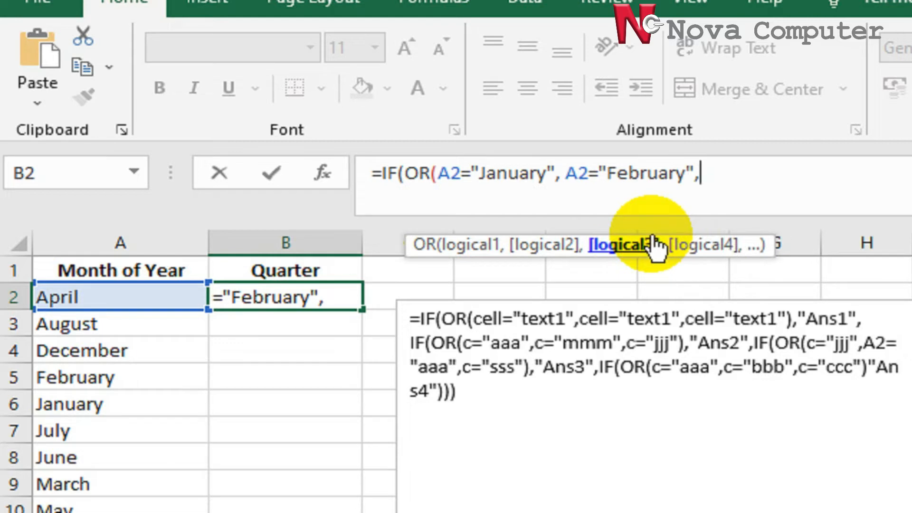
Add A2="March" as the third condition and close the OR test.
text(A2)
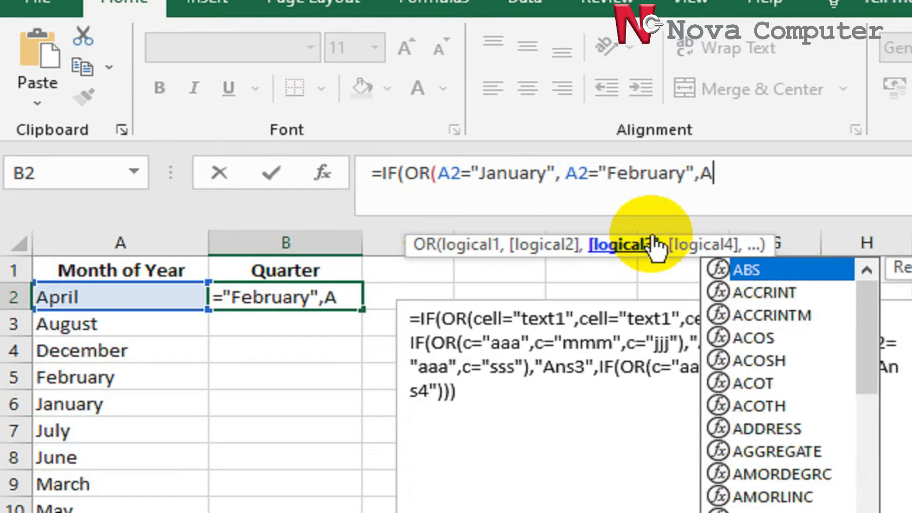
text(=")
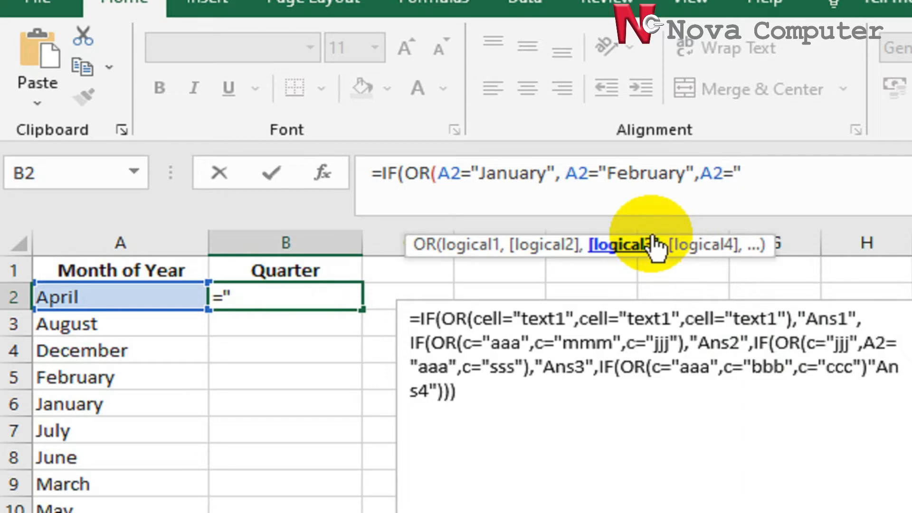
text(Mar)
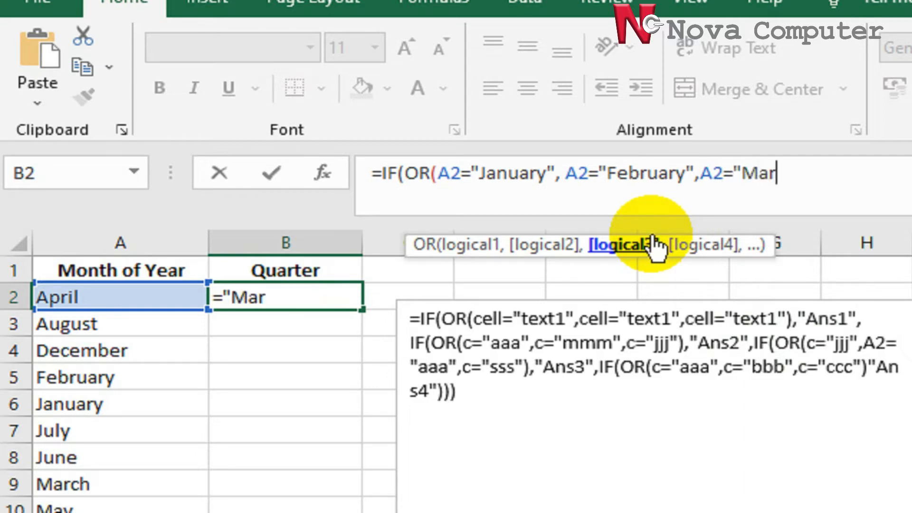
text(ch)
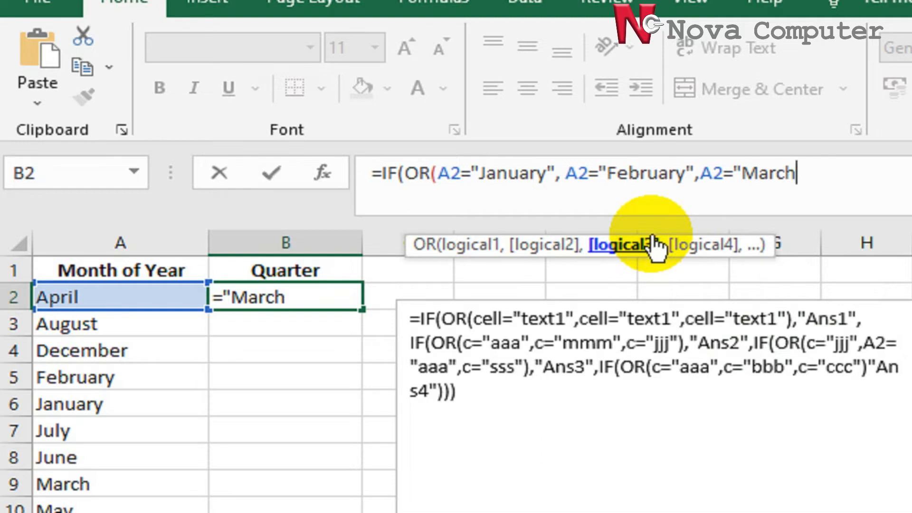
text("))
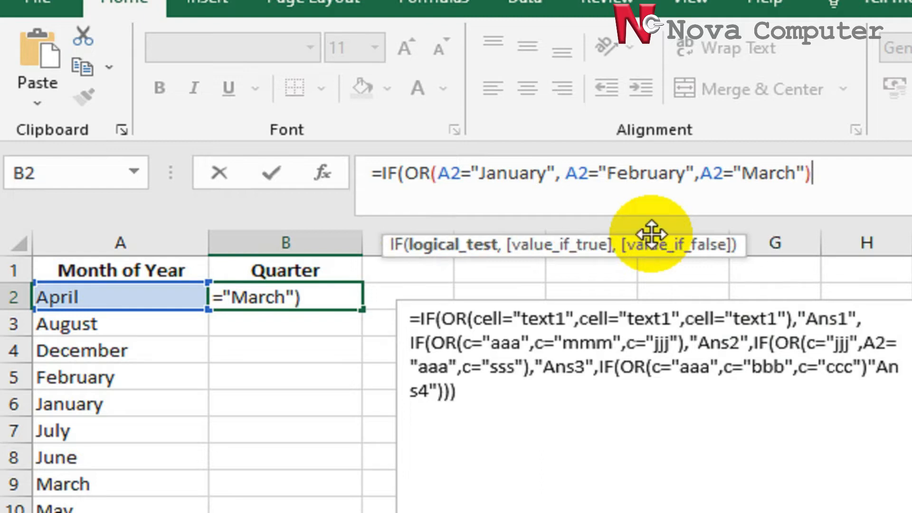
Give the IF function the value-if-true text "This is First Quarter", followed by a comma for the next argument.
text(,)
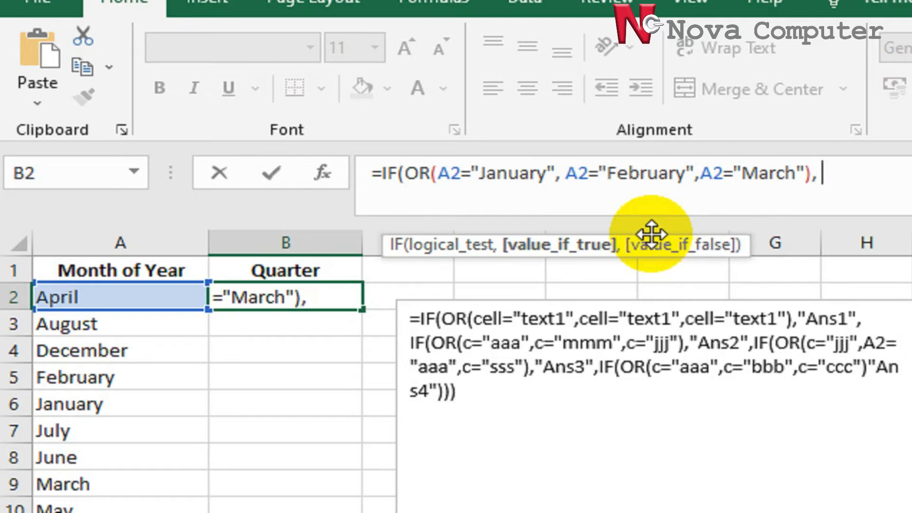
text( "Ti)
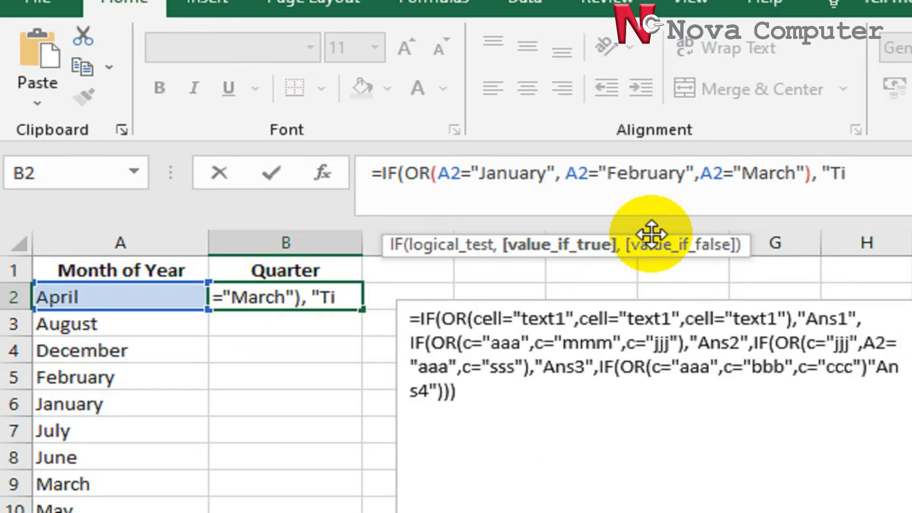
text(is is )
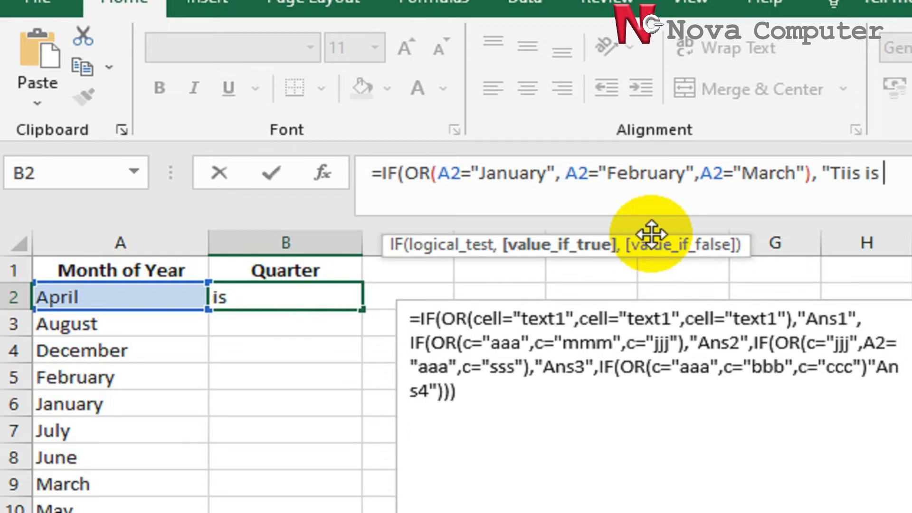
text(Firs)
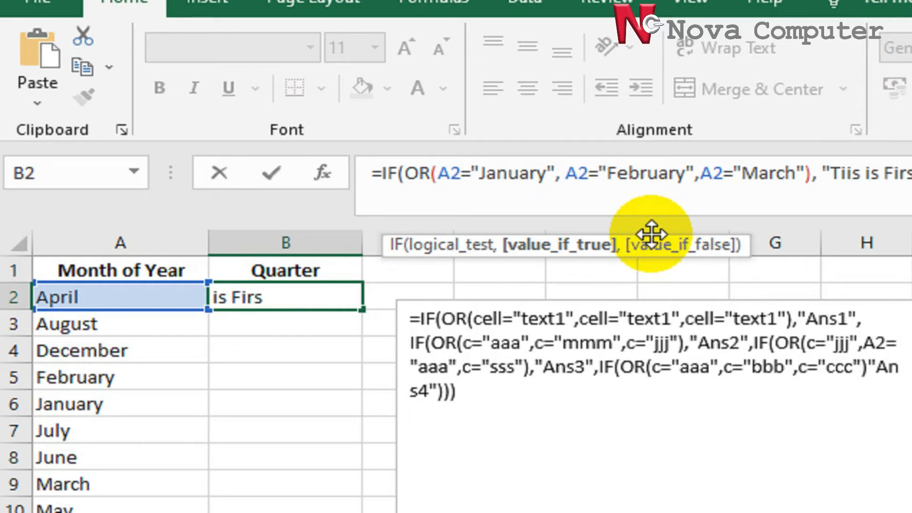
text(t Qua)
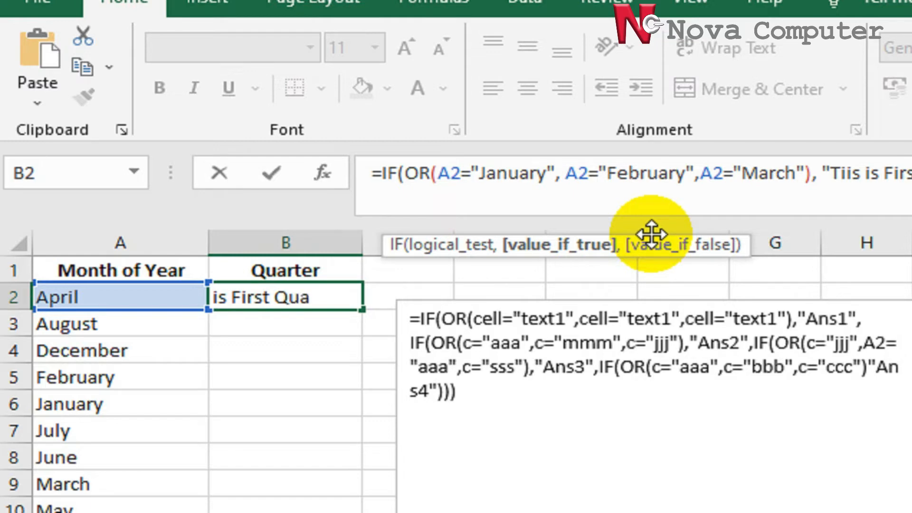
text(rter)
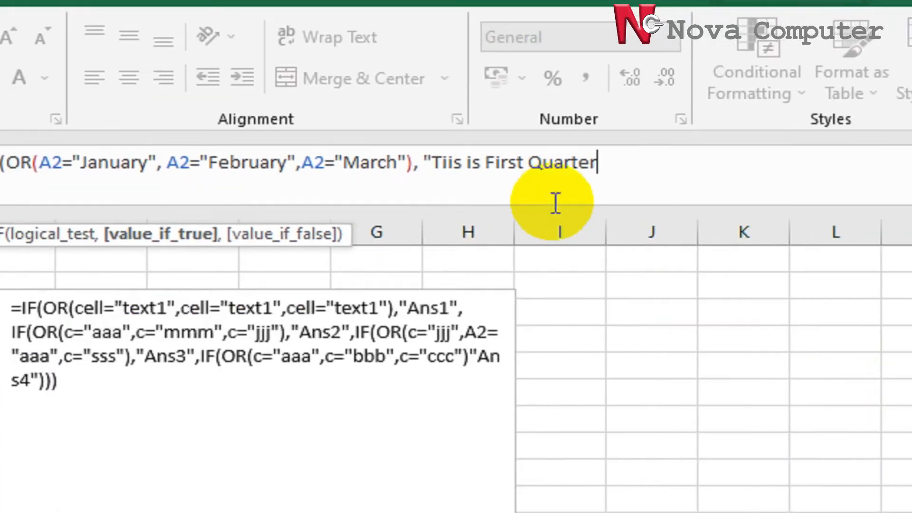
text(",)
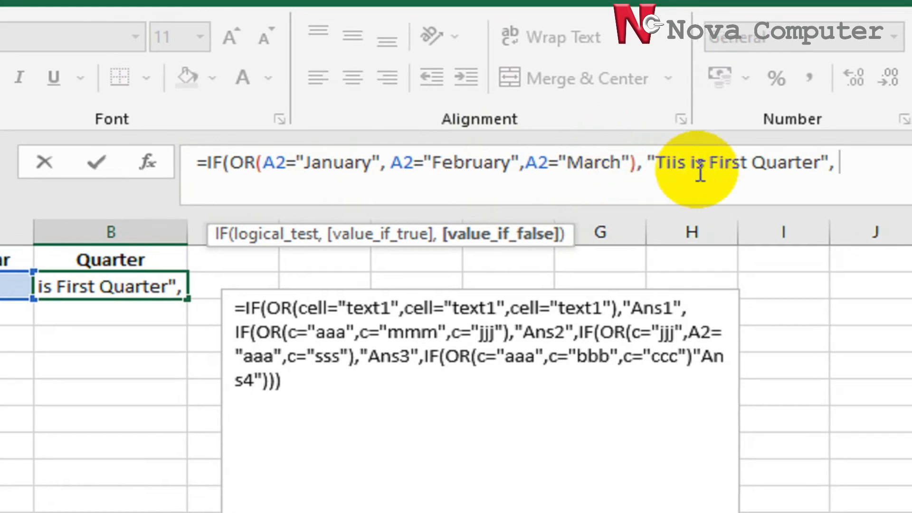
click(660, 162)
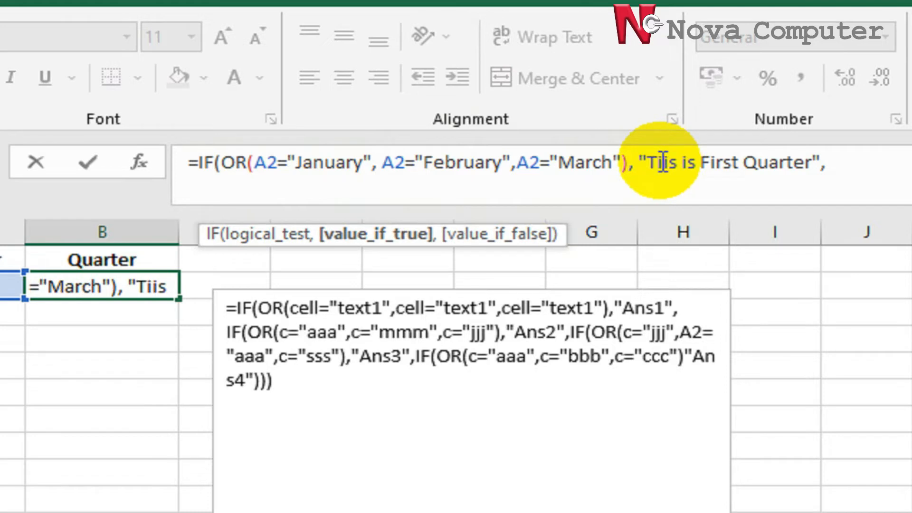
text(h)
key(Delete)
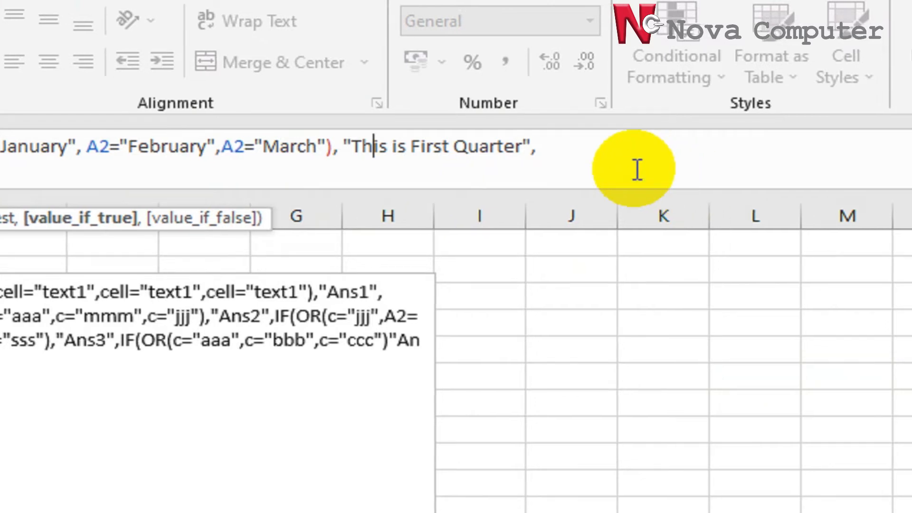
Begin a nested IF with an OR test as the value-if-false argument, with A2="April" as the first condition.
click(592, 150)
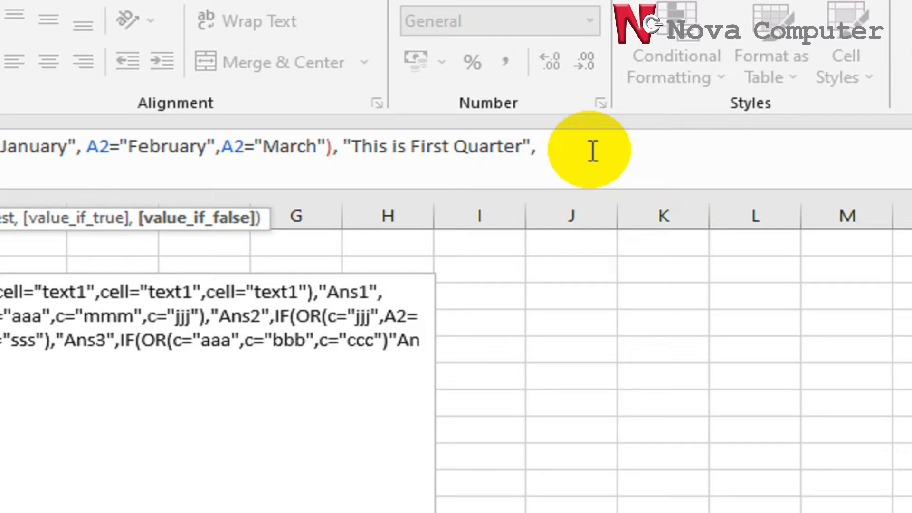
text(IF)
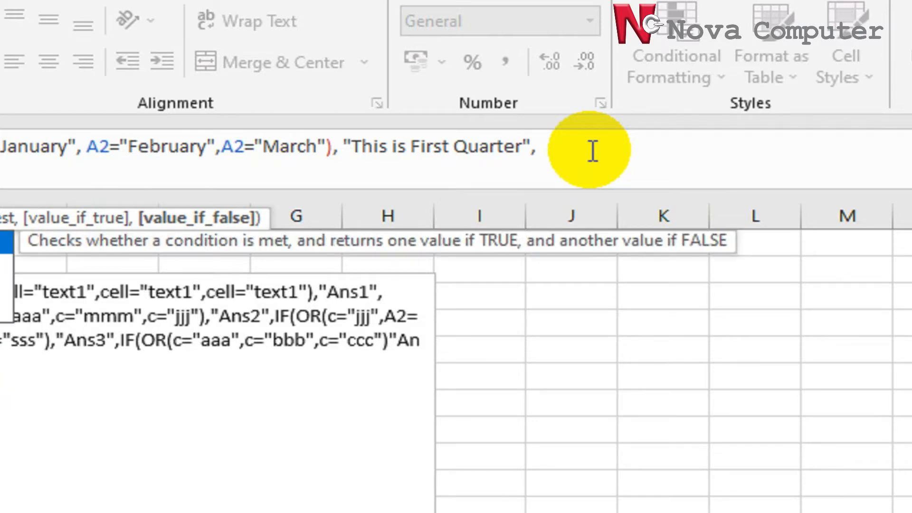
text((OR)
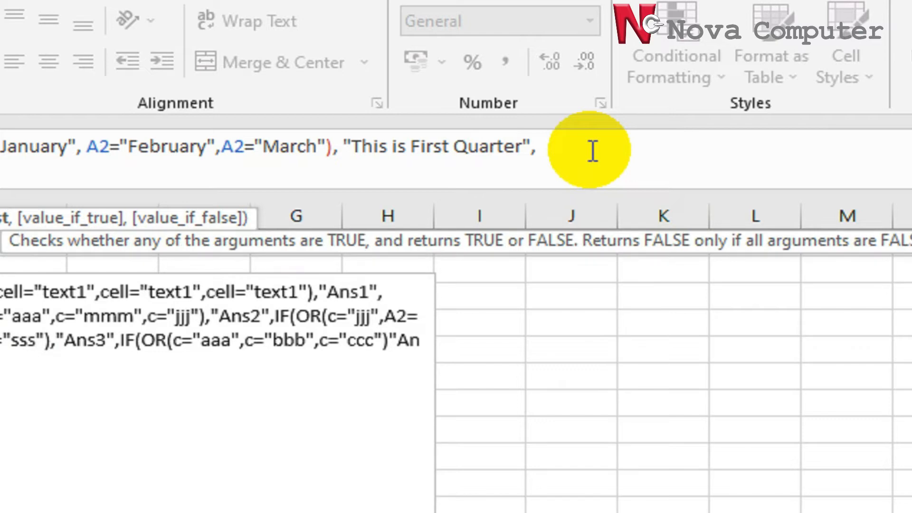
text((A)
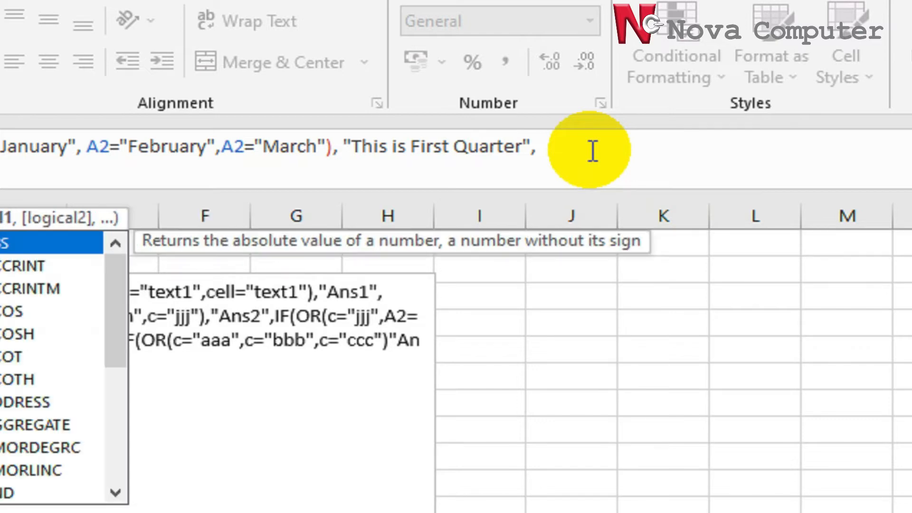
text(2)
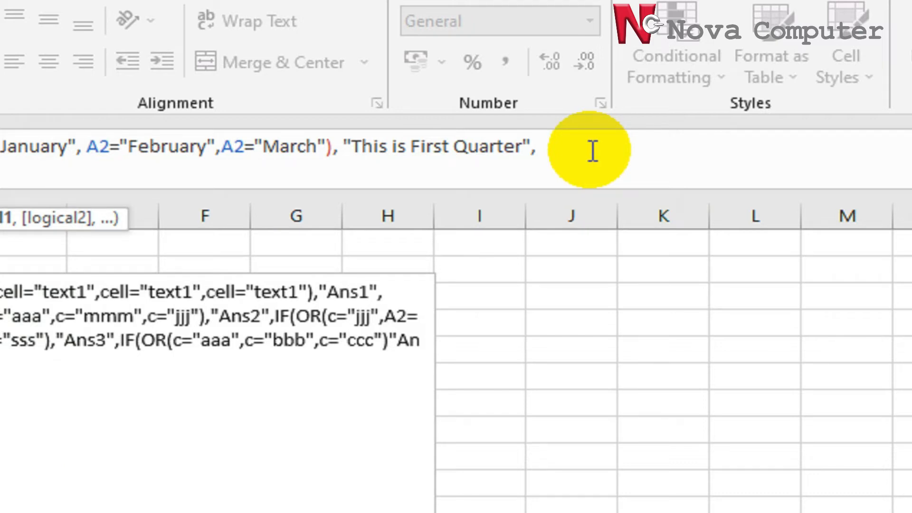
text(April")
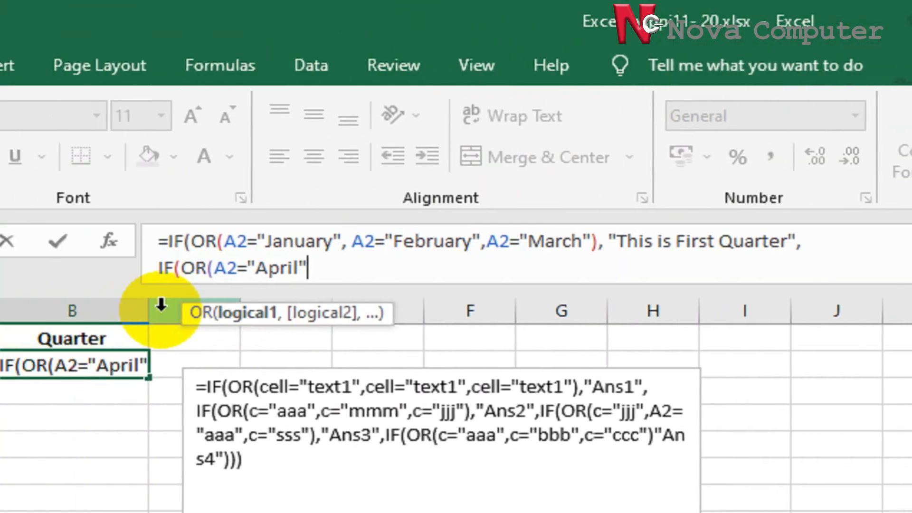
text(,  )
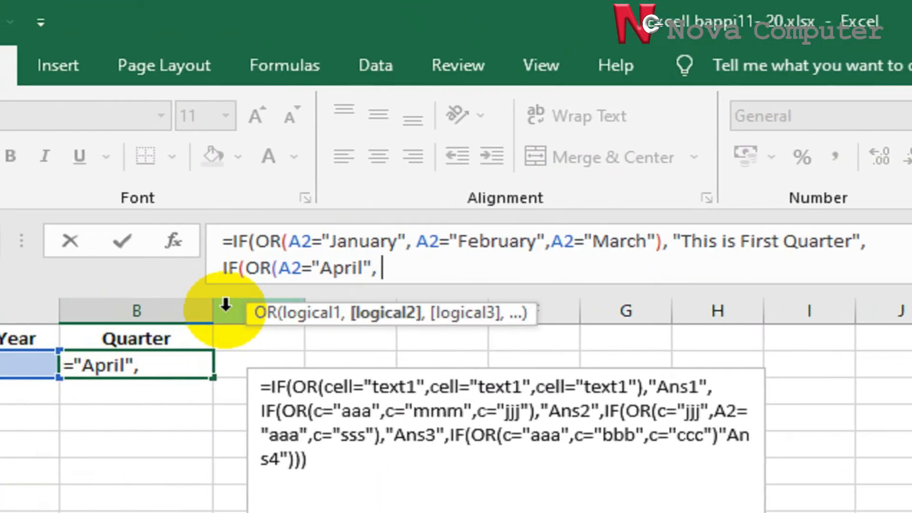
Add A2="May" and A2="June" as the second and third conditions and close the nested OR test.
text(A2=)
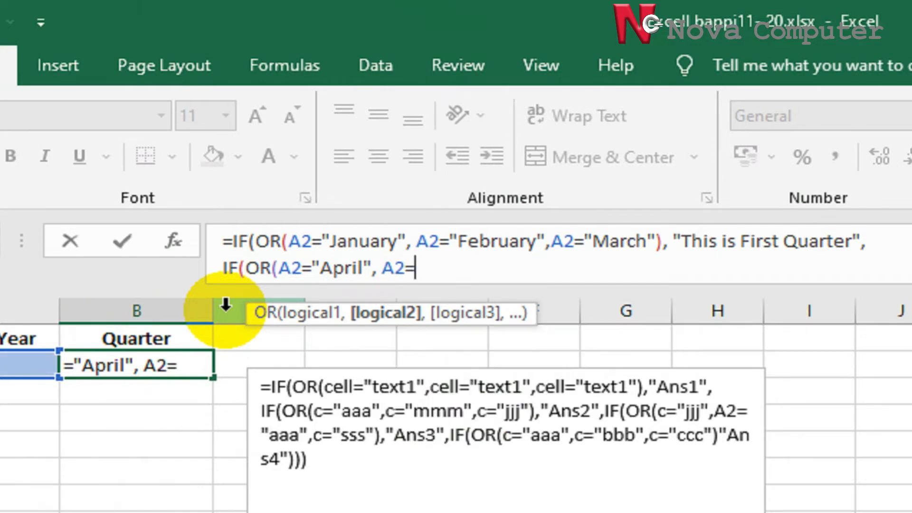
text("May)
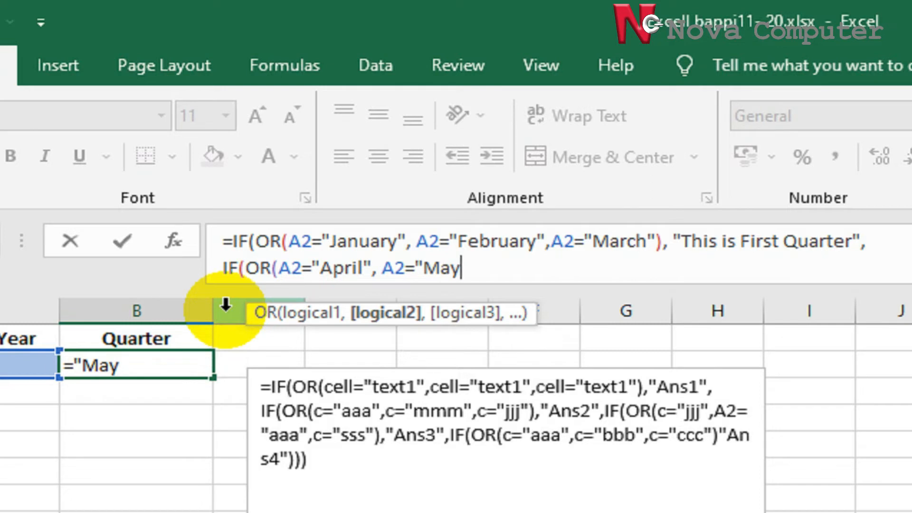
text(")
text(, A)
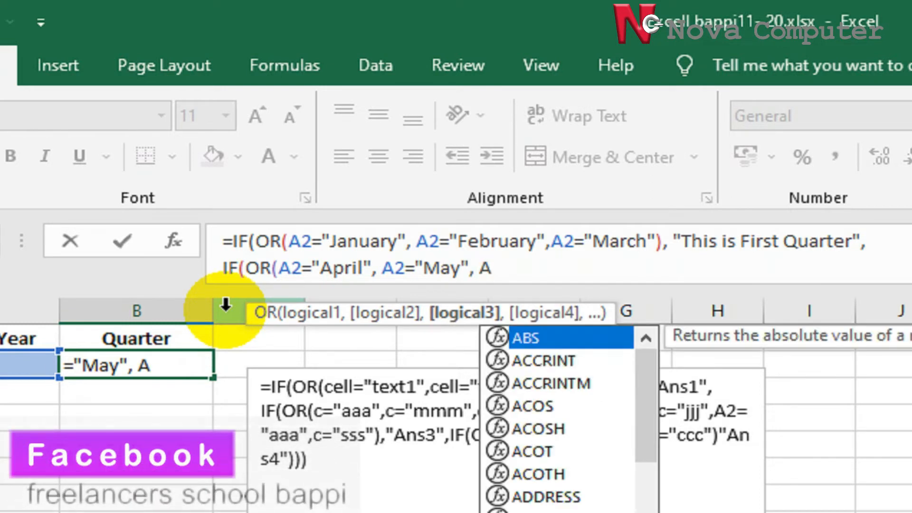
text(2=)
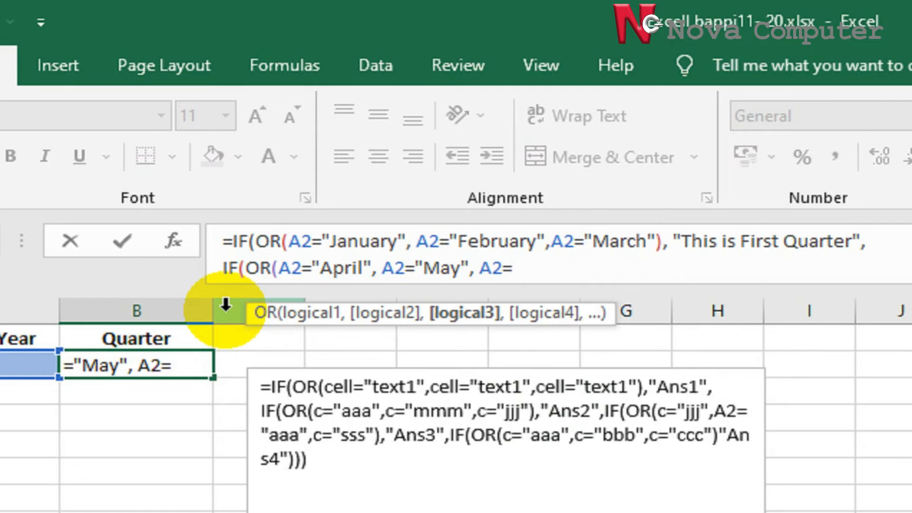
text("June)
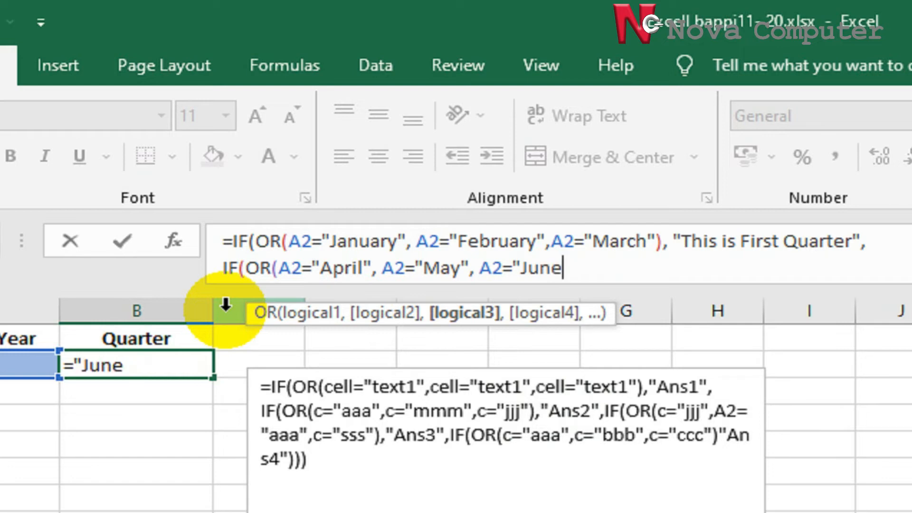
text("))
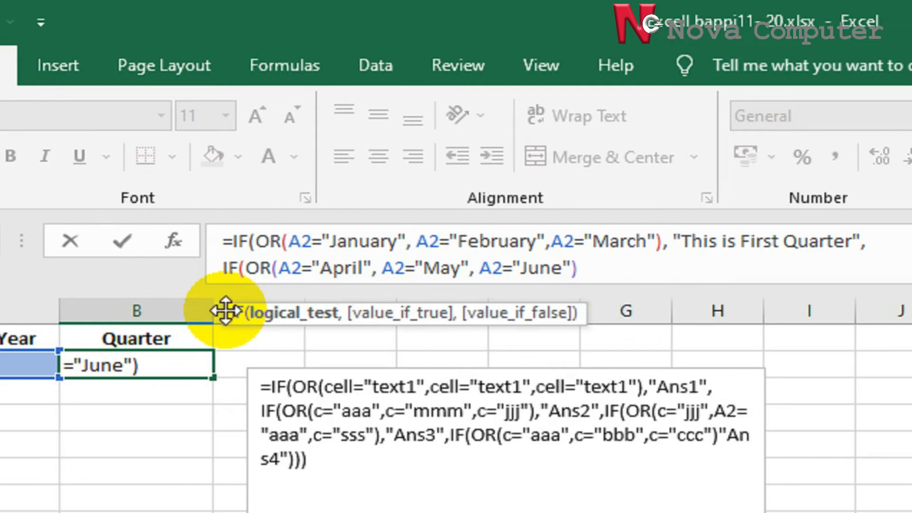
Give the nested IF the value-if-true text "This is Second Quarter", followed by a comma for the next argument.
text(,)
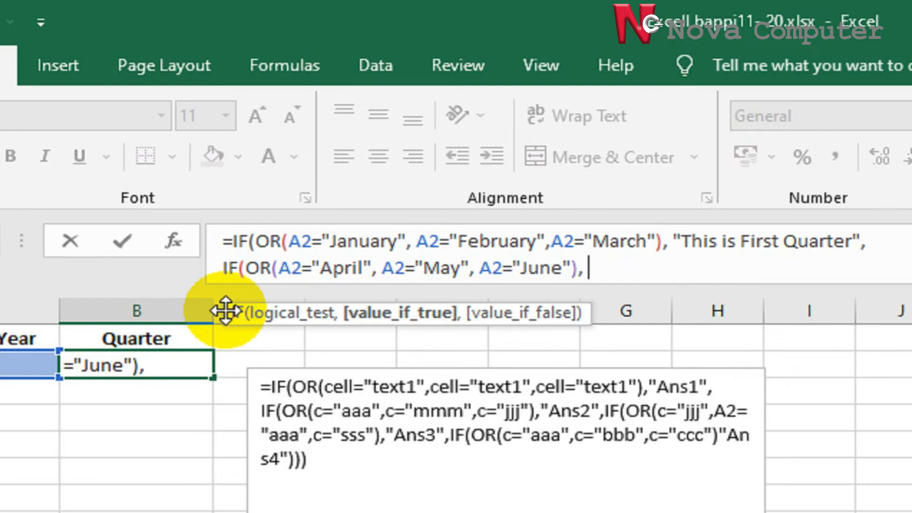
text( "T)
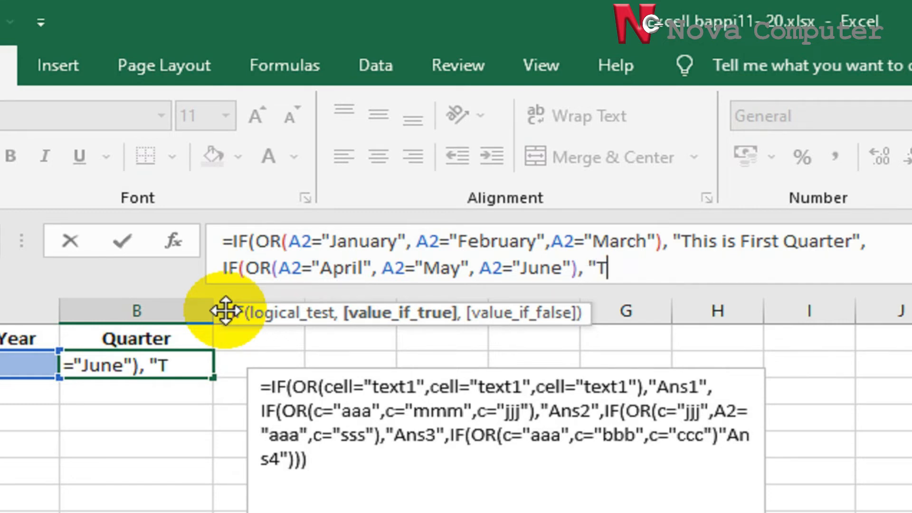
text(his)
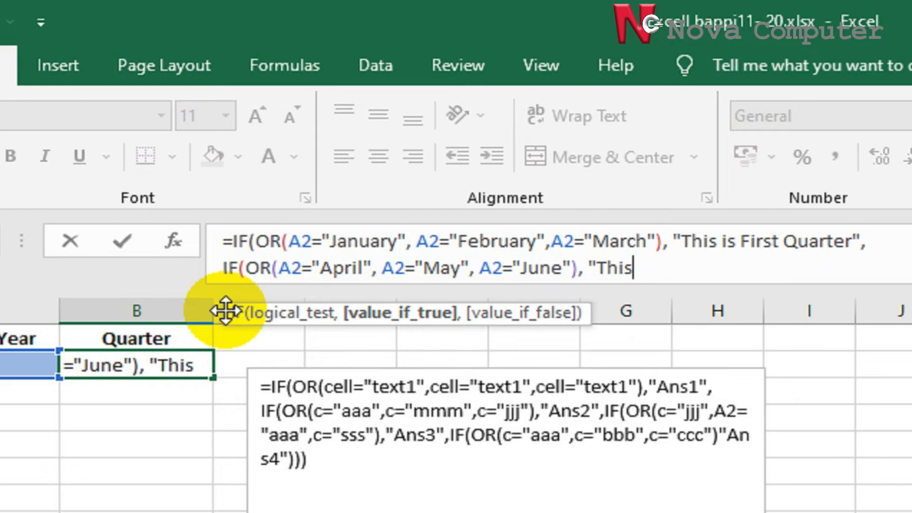
text( is )
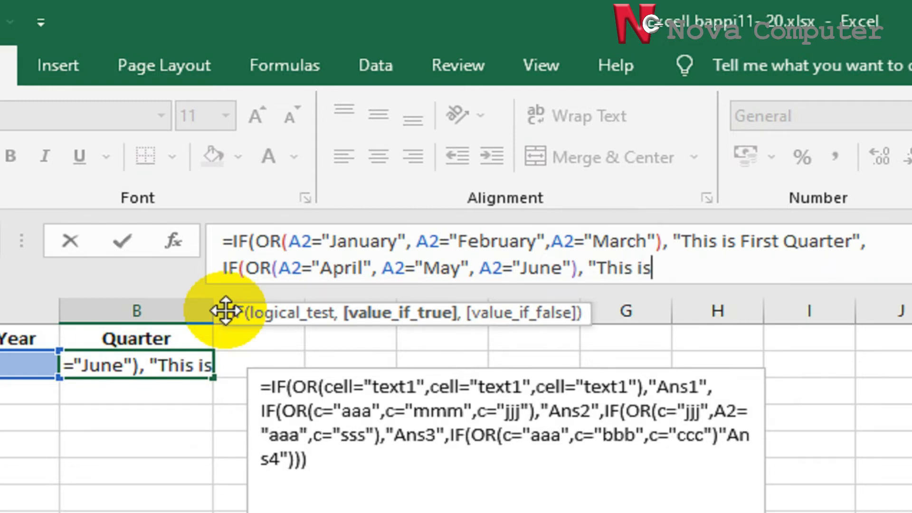
text(Se)
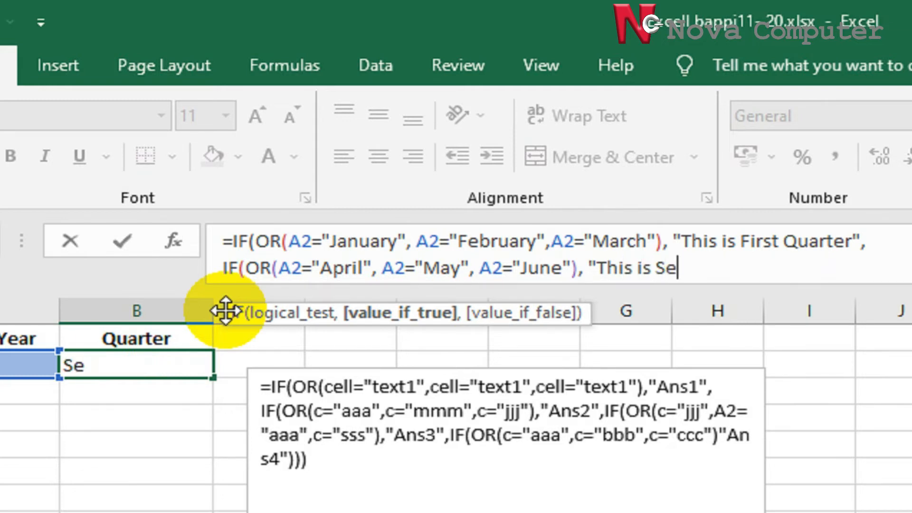
text(c ond)
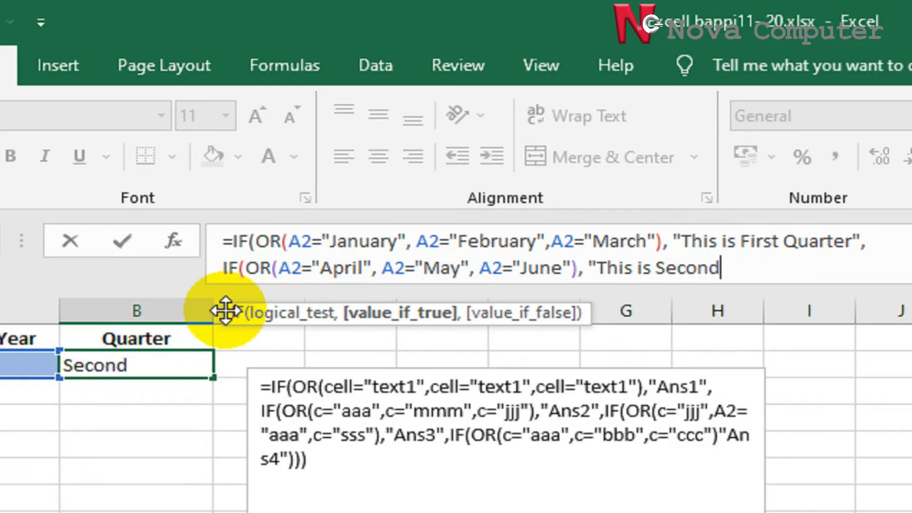
text( Q)
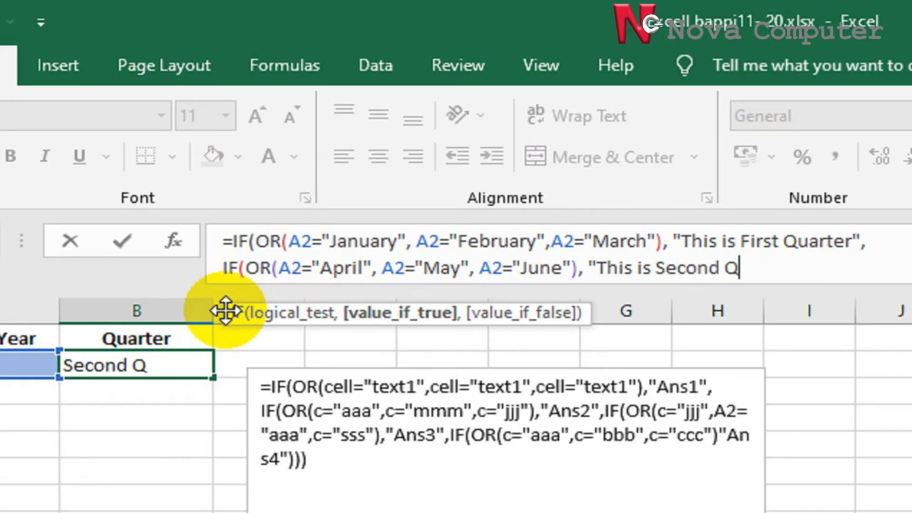
text(uar)
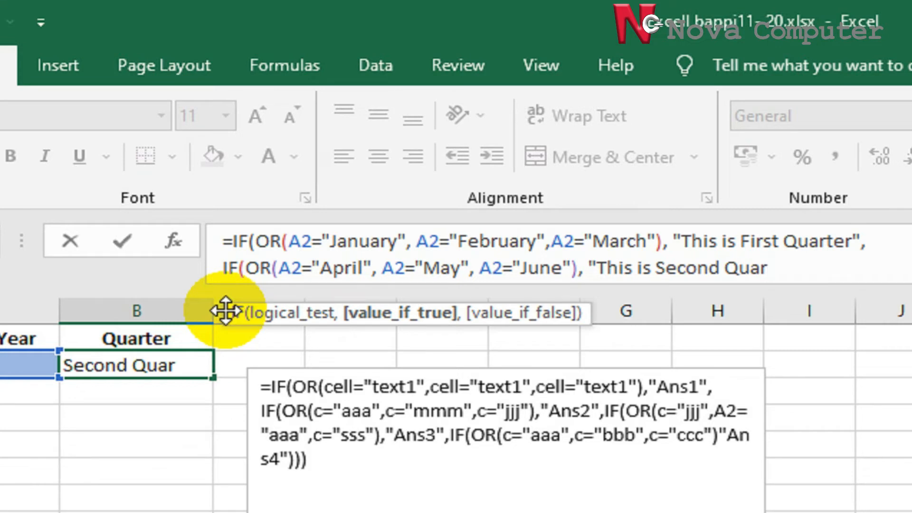
text(ter)
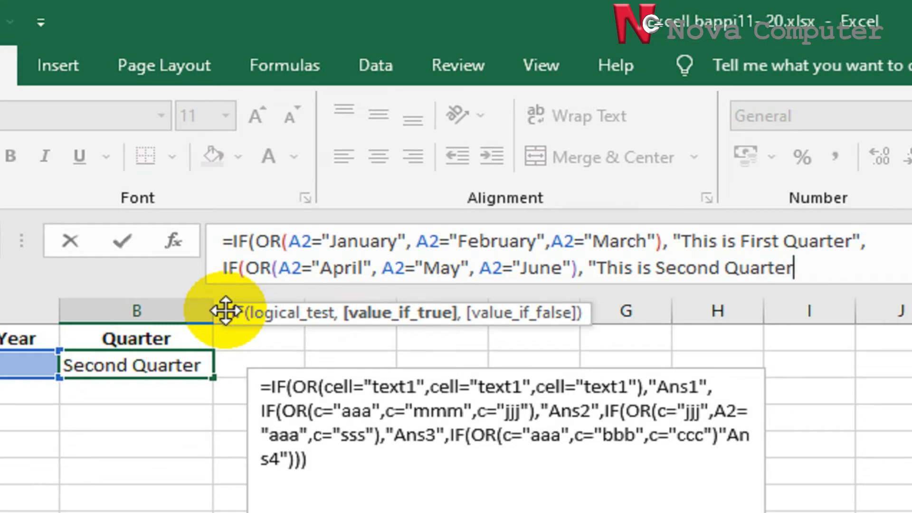
text(",)
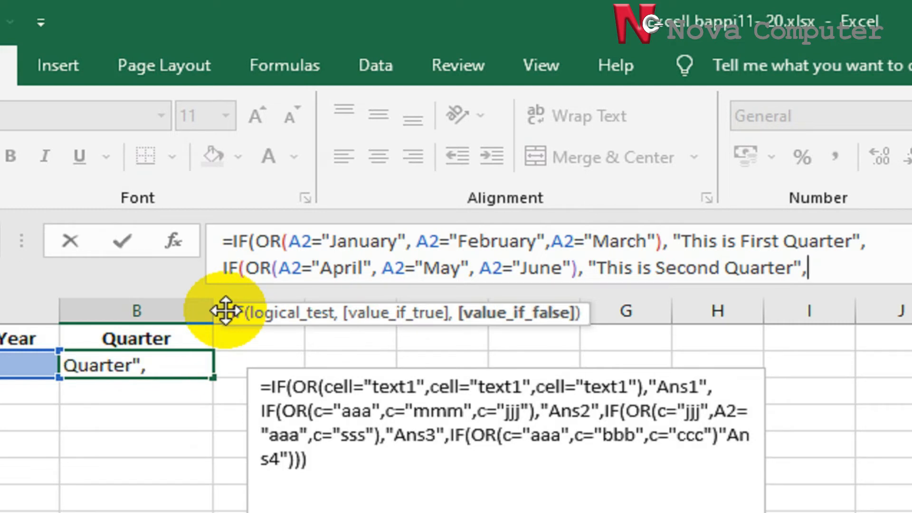
Enlarge the formula bar and duplicate the April–June IF(OR()) segment onto a new third line of the formula.
key(alt+Return)
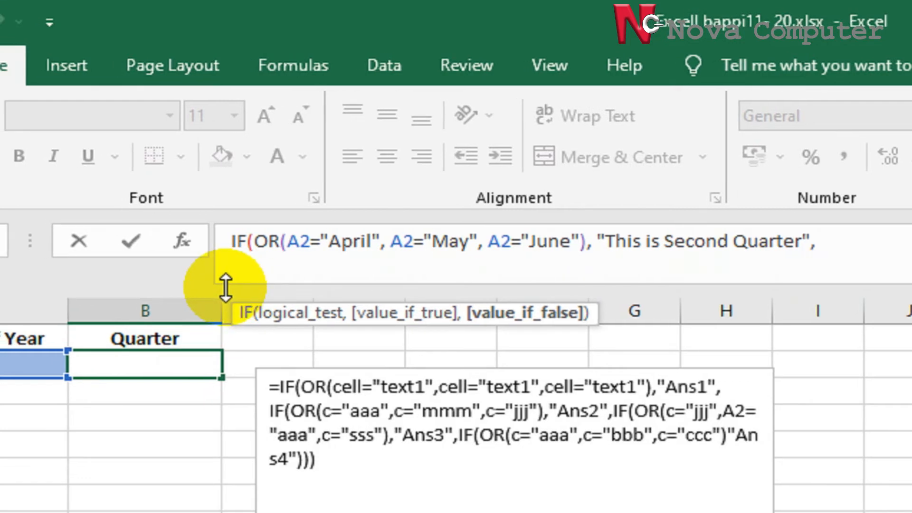
drag(226, 287, 223, 382)
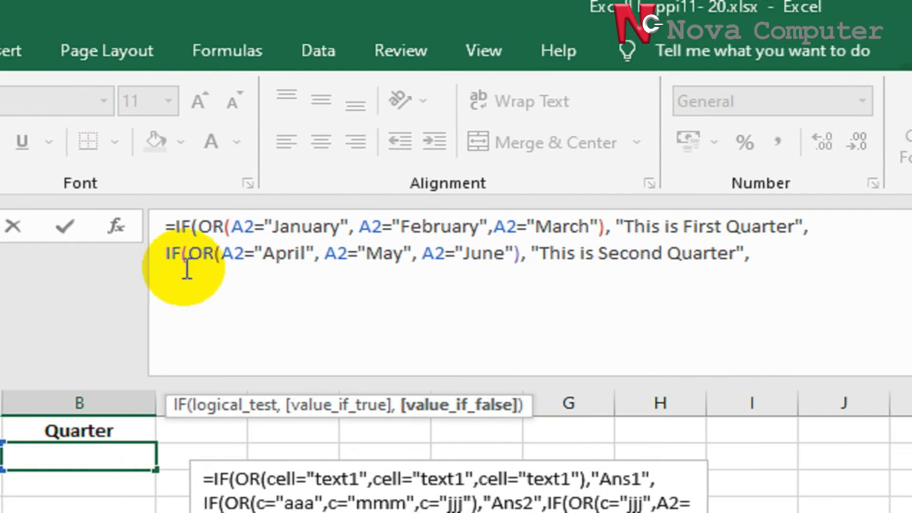
drag(138, 255, 525, 270)
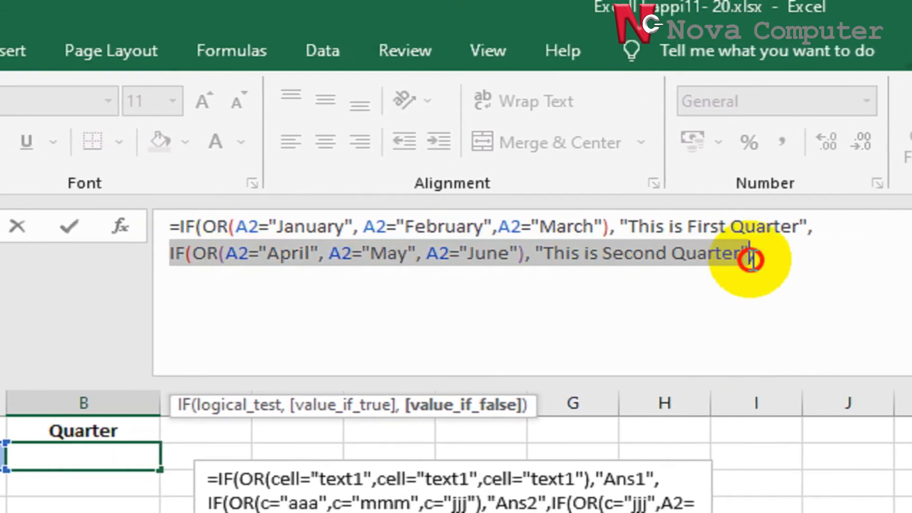
right_click(746, 254)
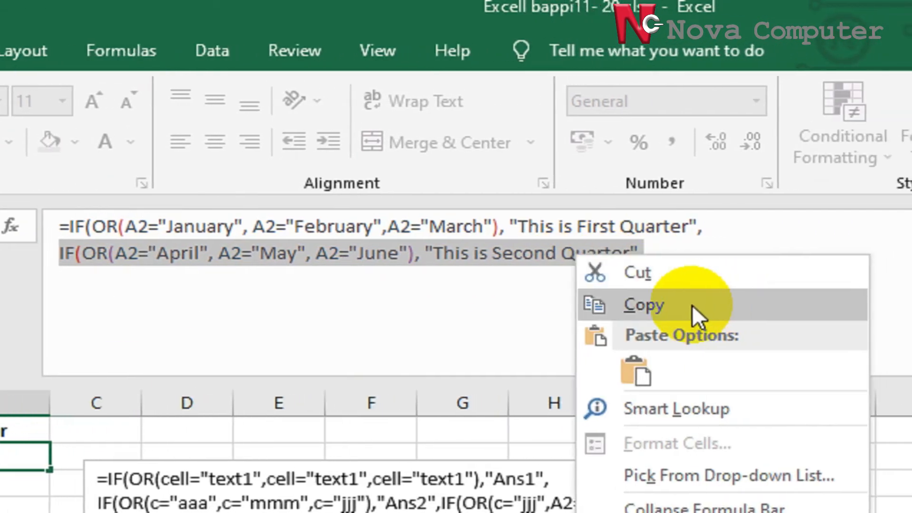
click(736, 304)
click(132, 297)
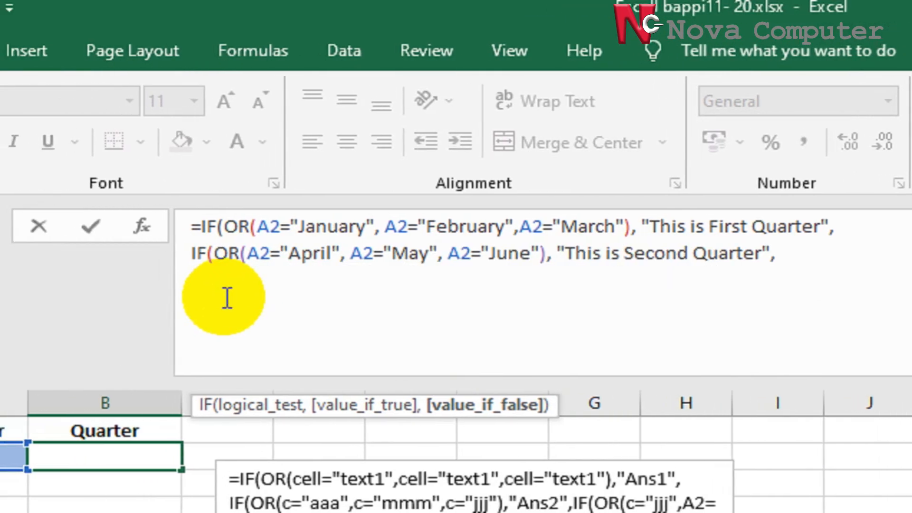
key(ctrl+v)
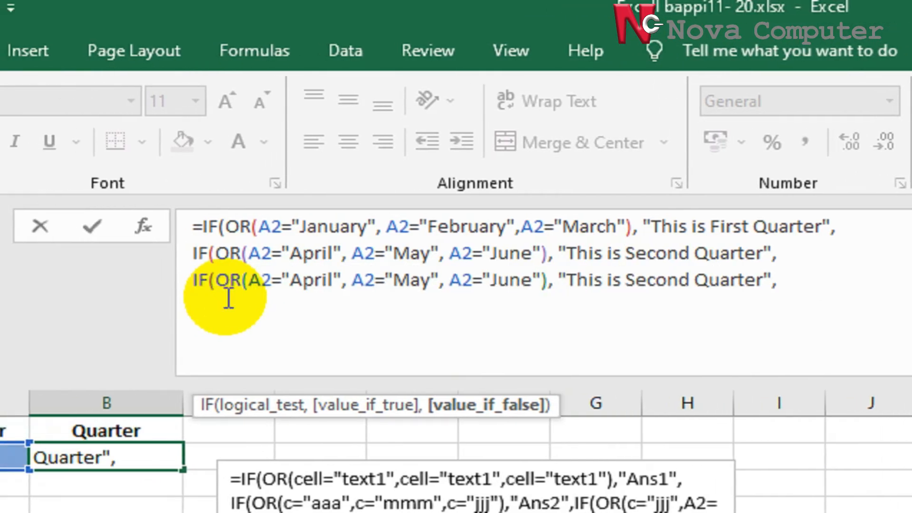
In the third line's OR test, replace "April" with "July" and "May" with "August".
drag(291, 281, 338, 285)
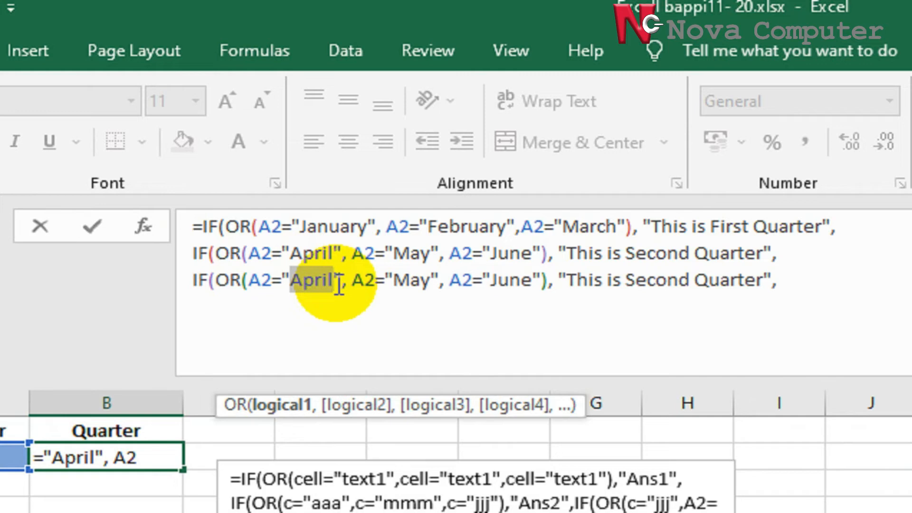
text(Ju)
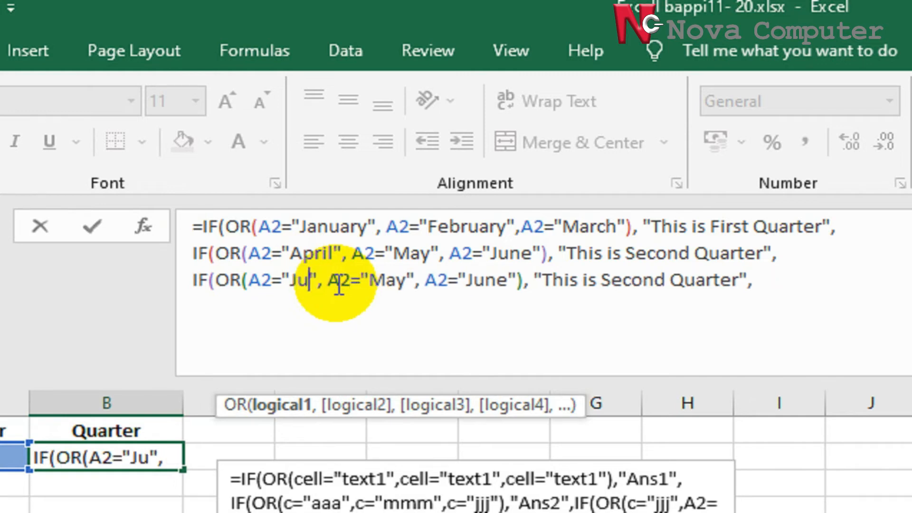
text(ly)
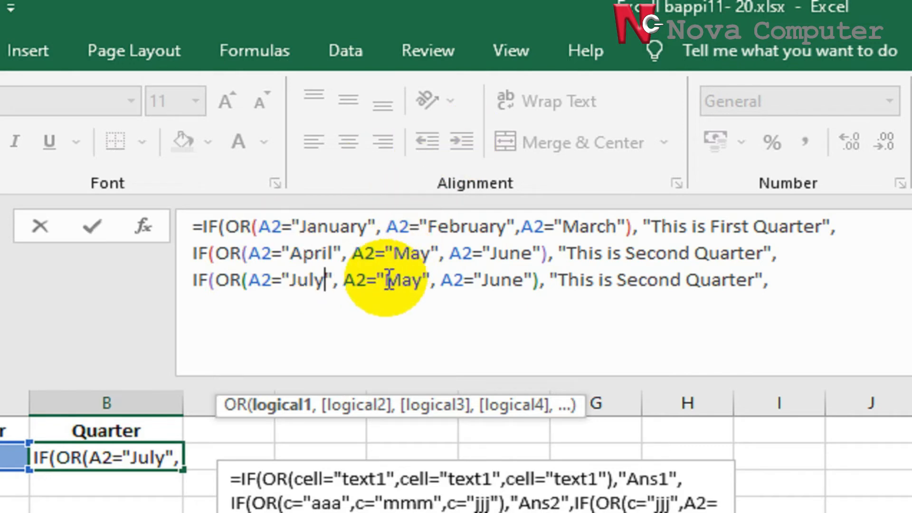
drag(386, 280, 422, 278)
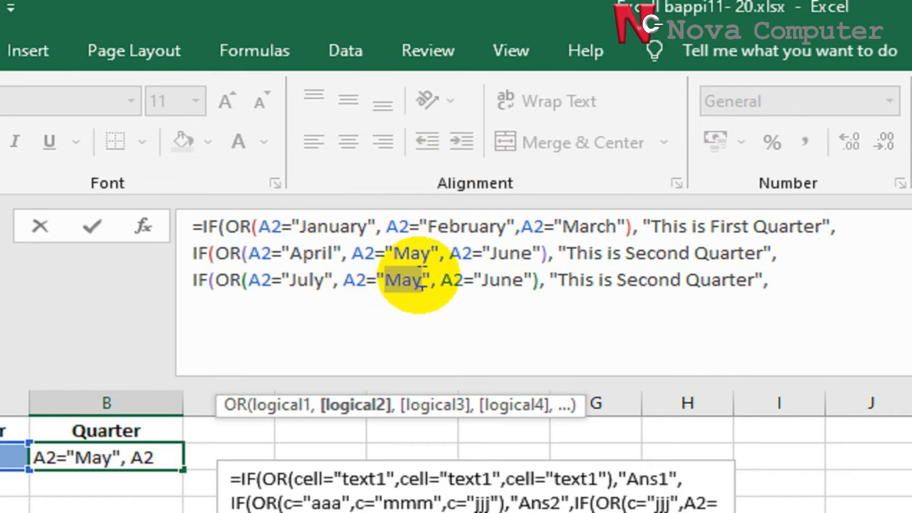
text(Aug)
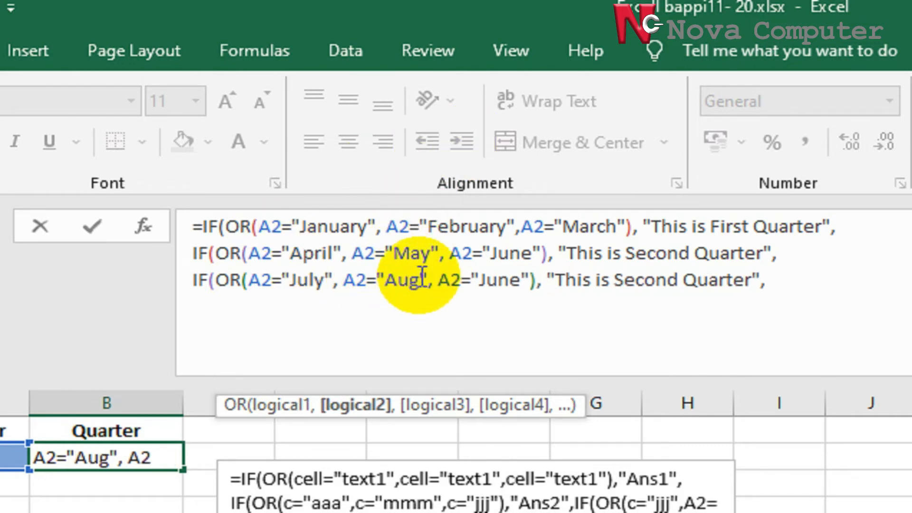
text(ust)
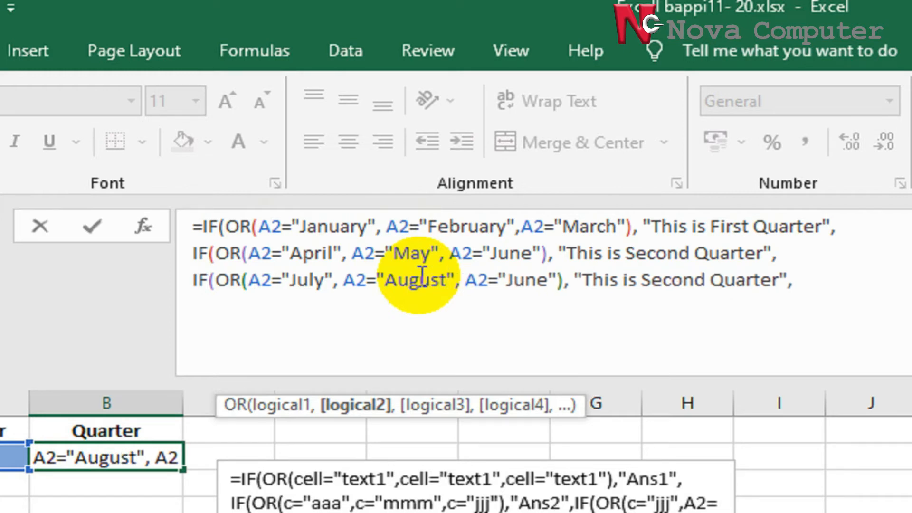
Replace "June" with "September" as the third condition of the OR test on the formula's third line.
drag(505, 280, 551, 279)
text(Sept)
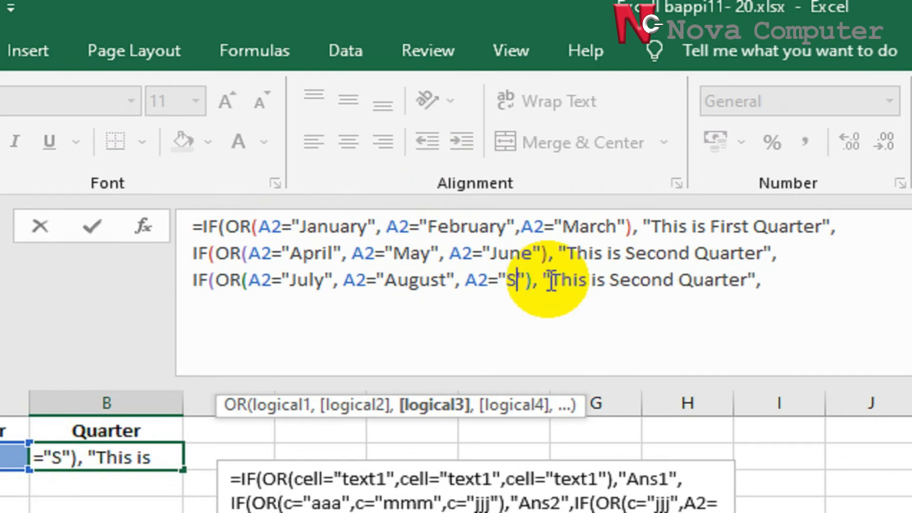
text(e)
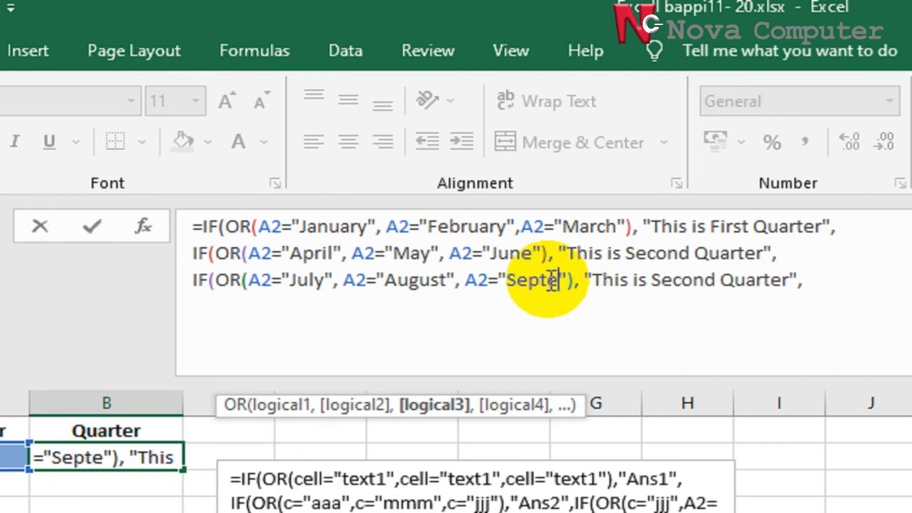
text(mber)
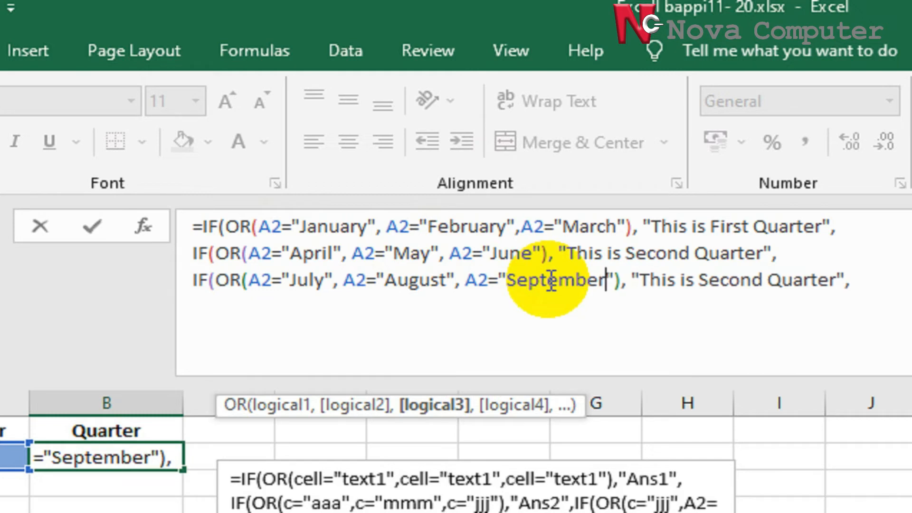
Change the third line's value-if-true text to "This is Third Quarter".
double_click(714, 281)
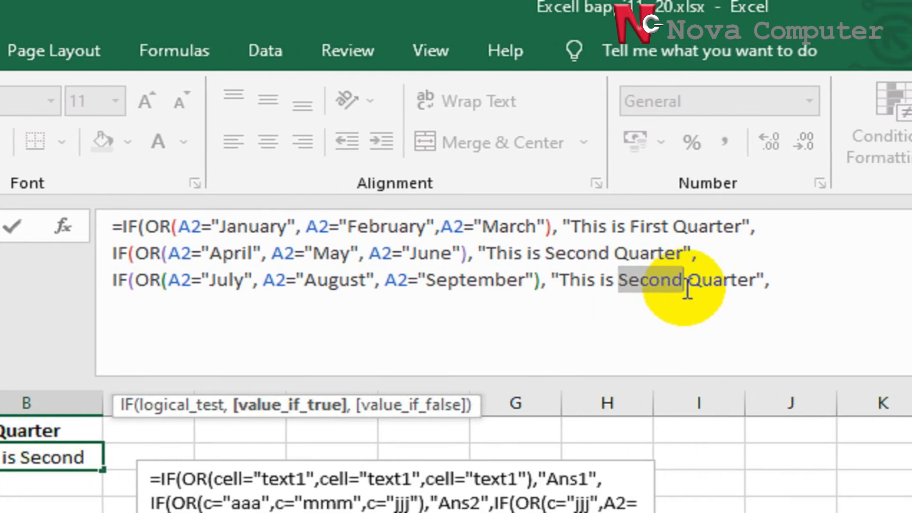
text(T)
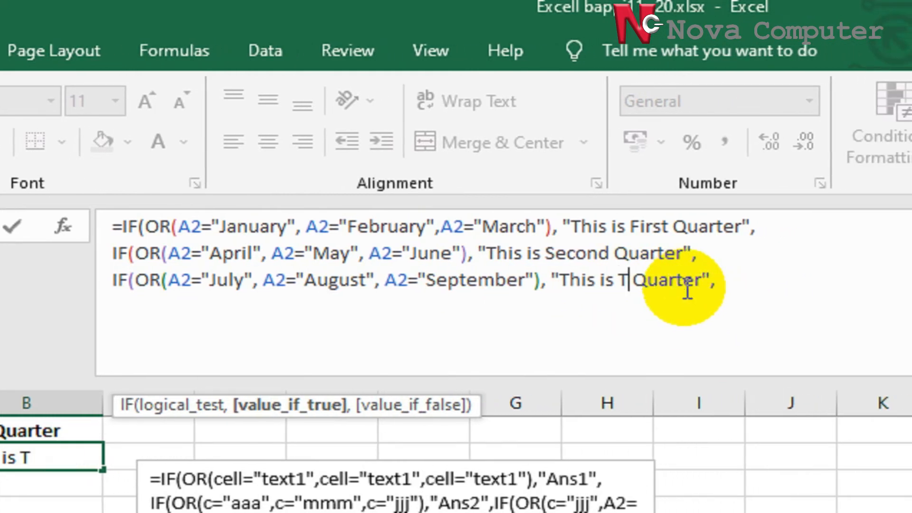
text(hir)
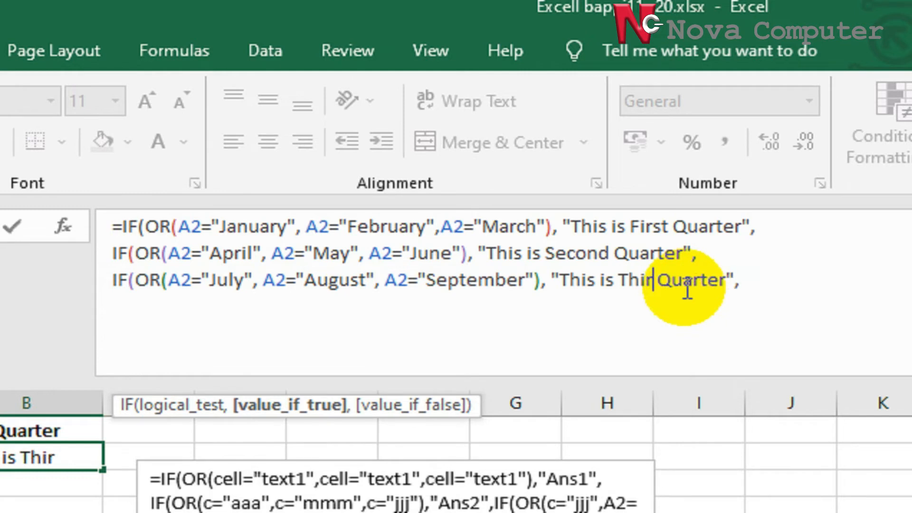
text(d)
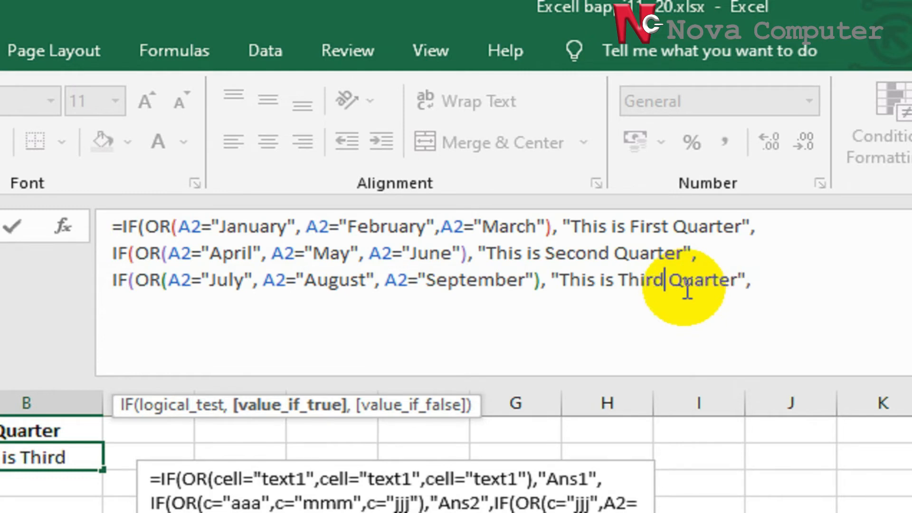
Start a fourth line in the formula and insert another copy of the April–June IF(OR()) segment there.
click(731, 282)
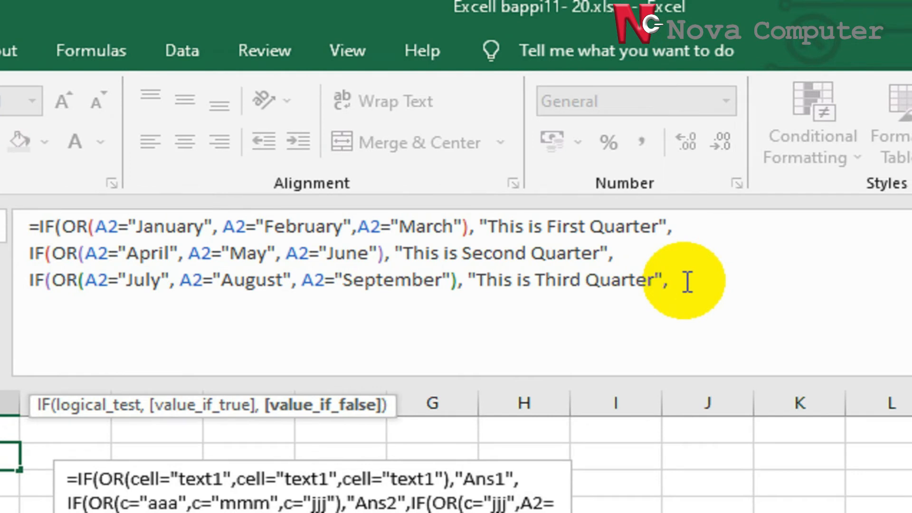
key(alt)
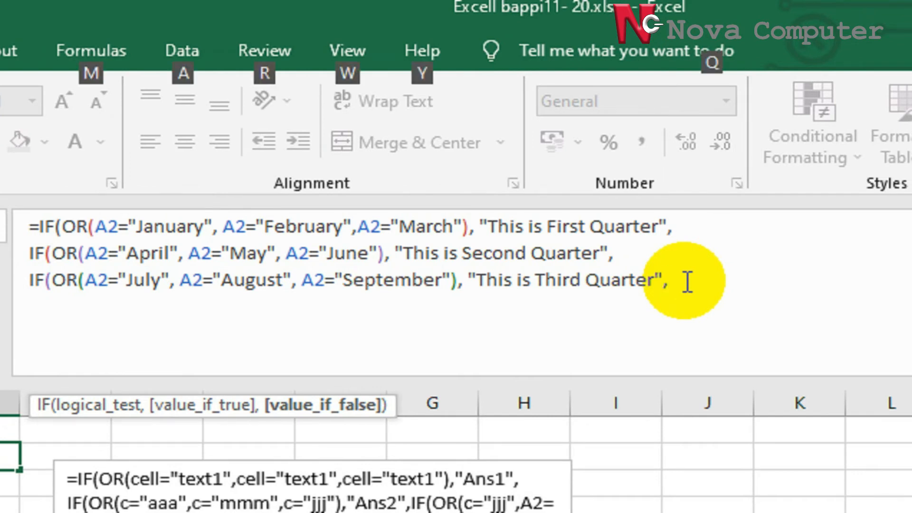
key(alt+Return)
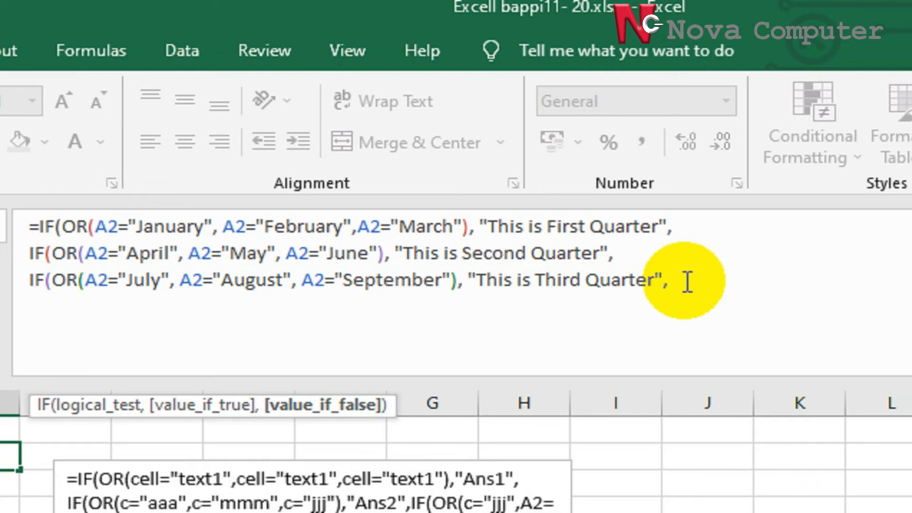
text(IF(OR(A2="April", A2="May", A2="June"), "This is Second Quarter",)
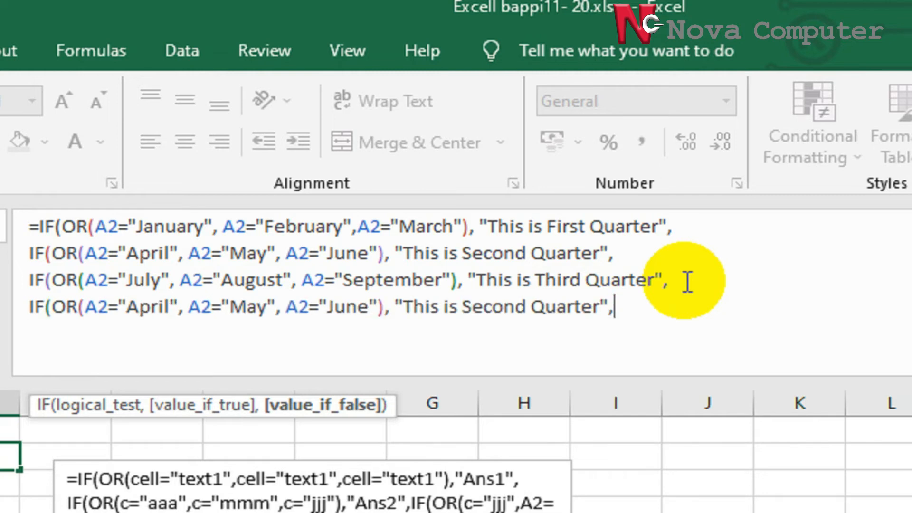
In the fourth line's OR test, replace "April" with "October" and "May" with "November".
click(133, 308)
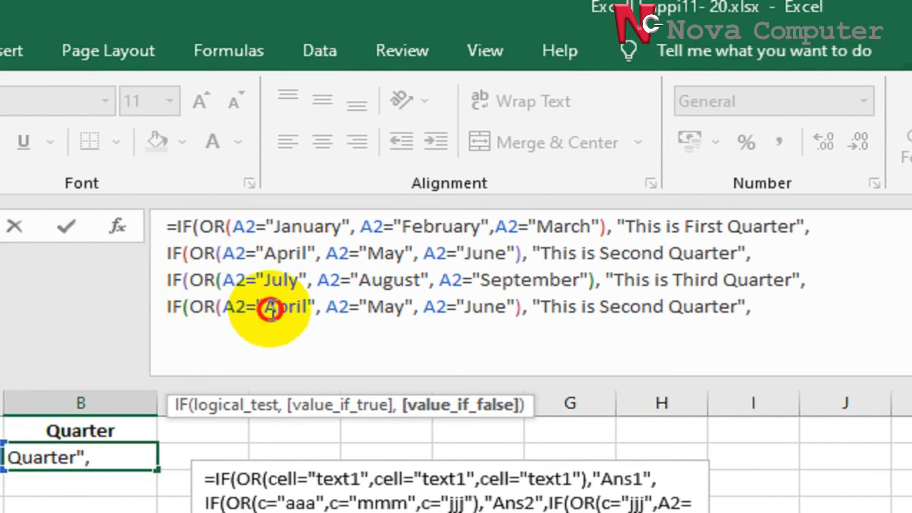
drag(271, 309, 309, 307)
text(Octo)
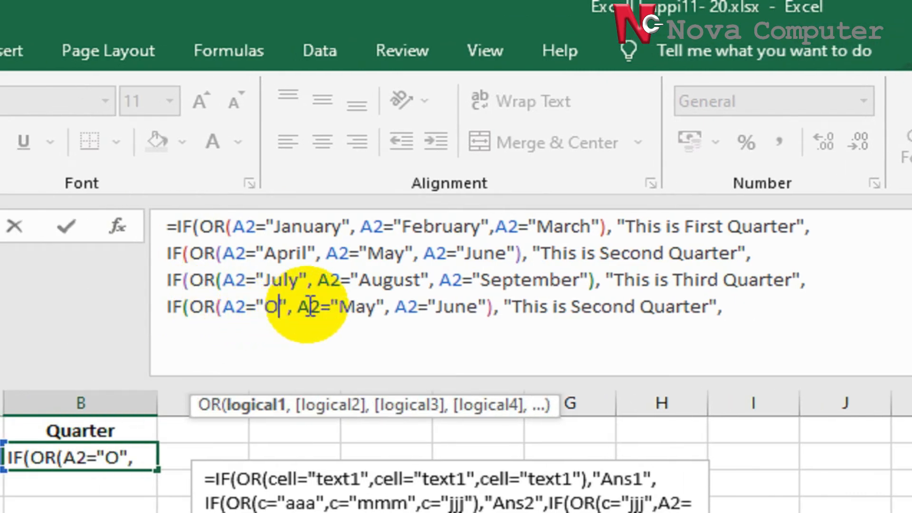
text(ber)
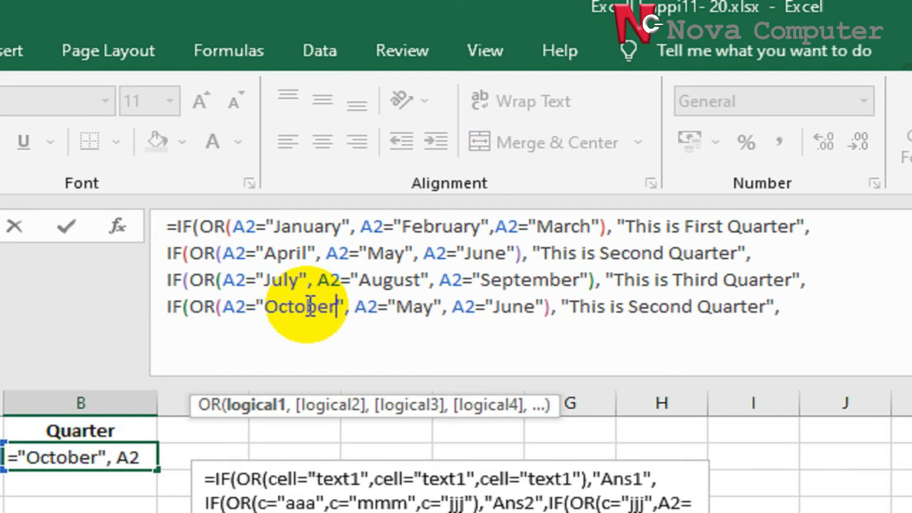
drag(401, 308, 430, 308)
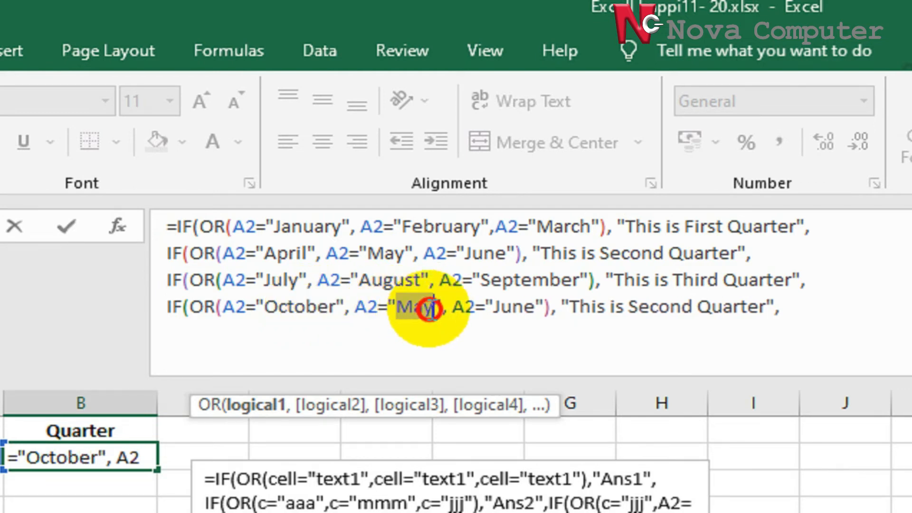
text(Nove)
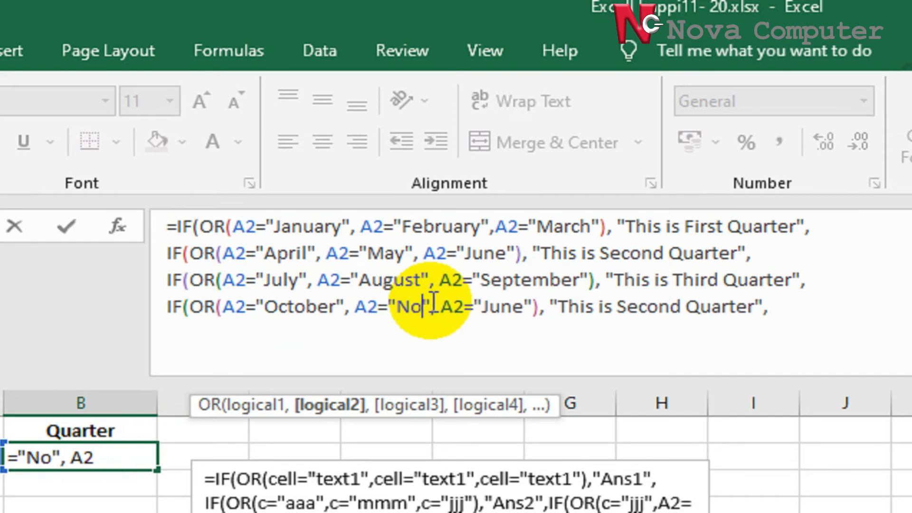
text(mbe)
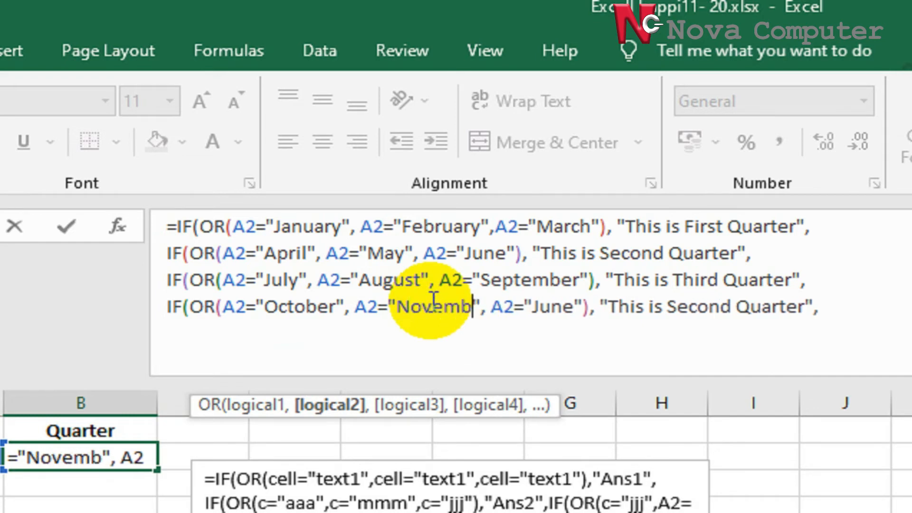
text(r)
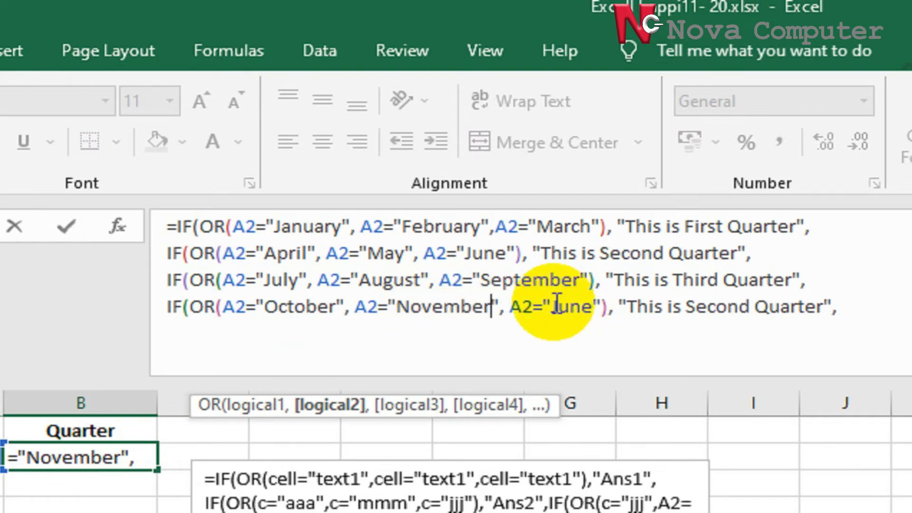
Replace "June" with "December" as the third condition of the fourth line's OR test.
drag(551, 306, 594, 306)
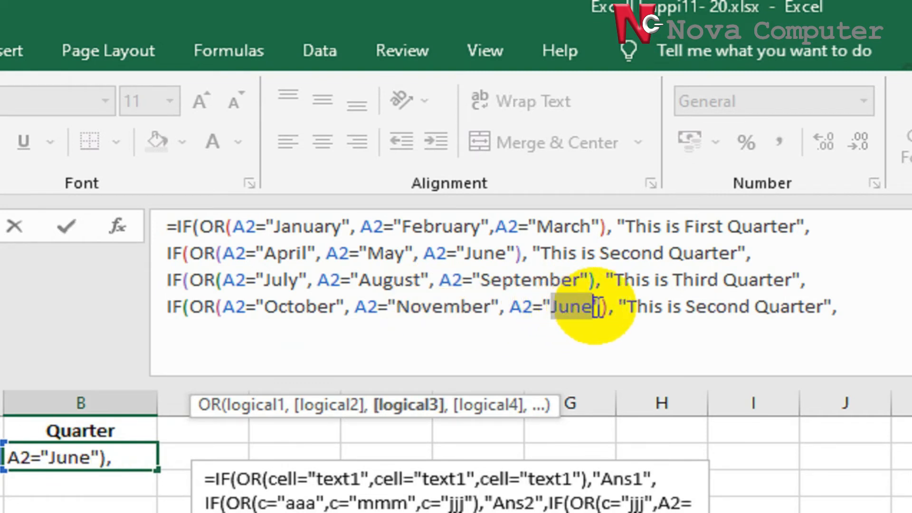
text(Decem)
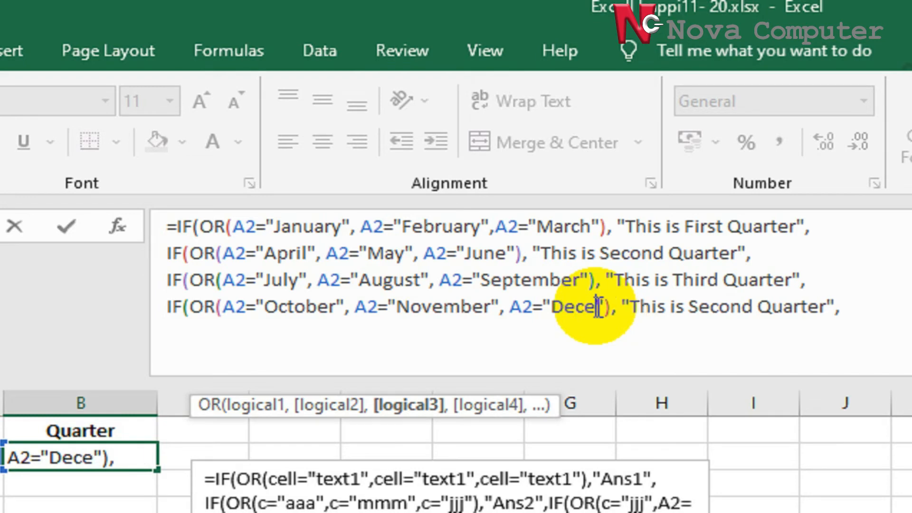
text(bor)
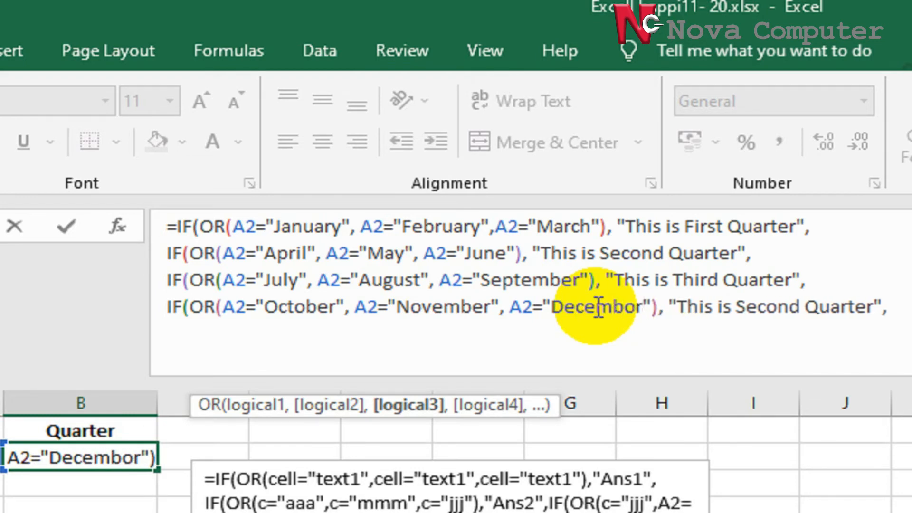
key(BackSpace)
key(BackSpace)
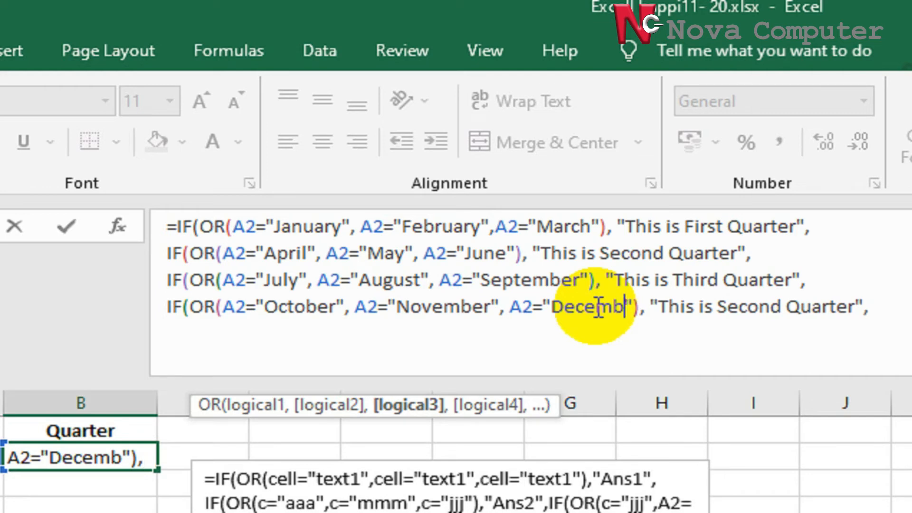
text(er)
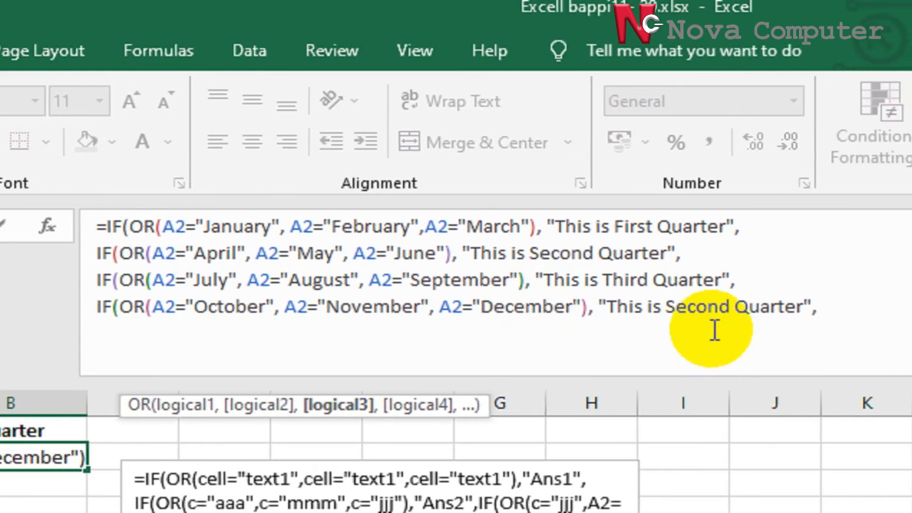
Change the fourth line's value-if-true text to "This is Fourth Quarter".
drag(664, 311, 731, 307)
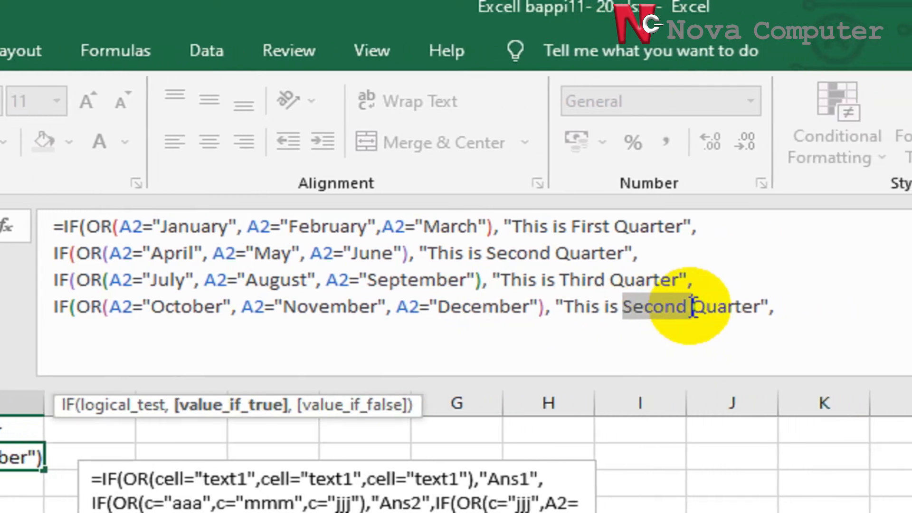
text(Four)
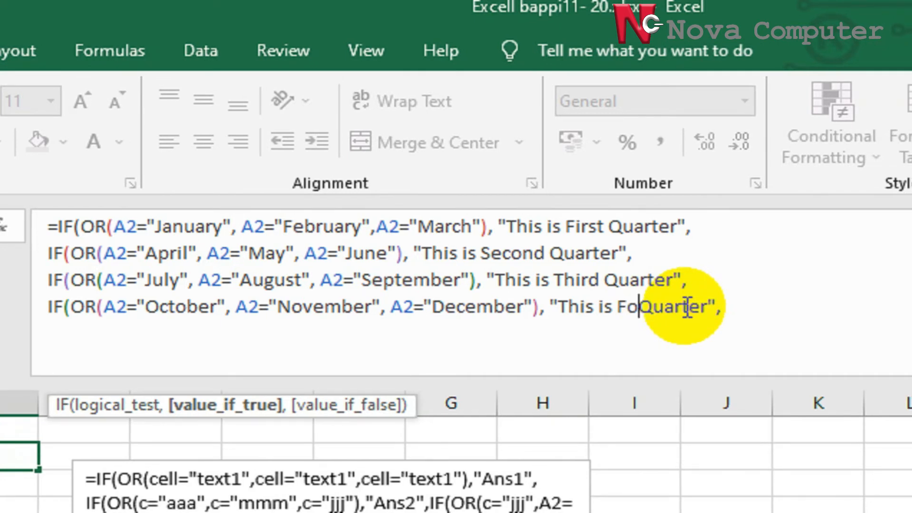
text(t)
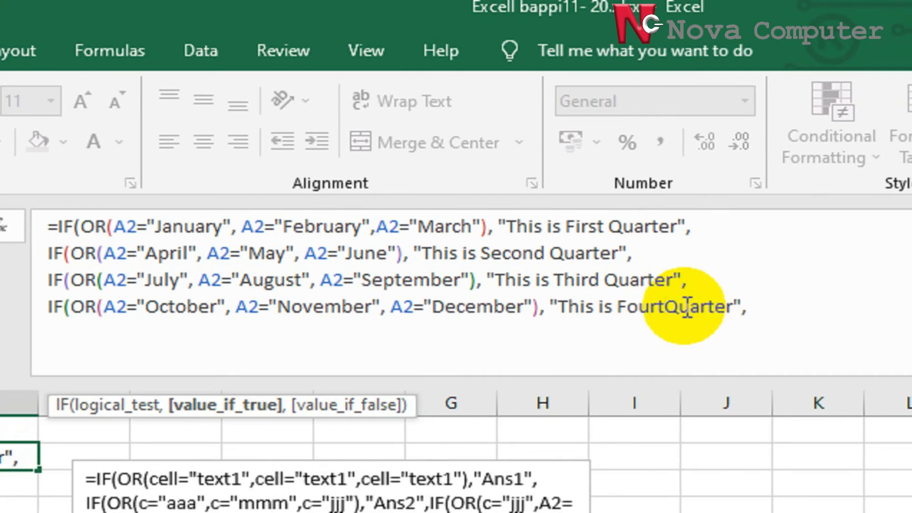
text(h)
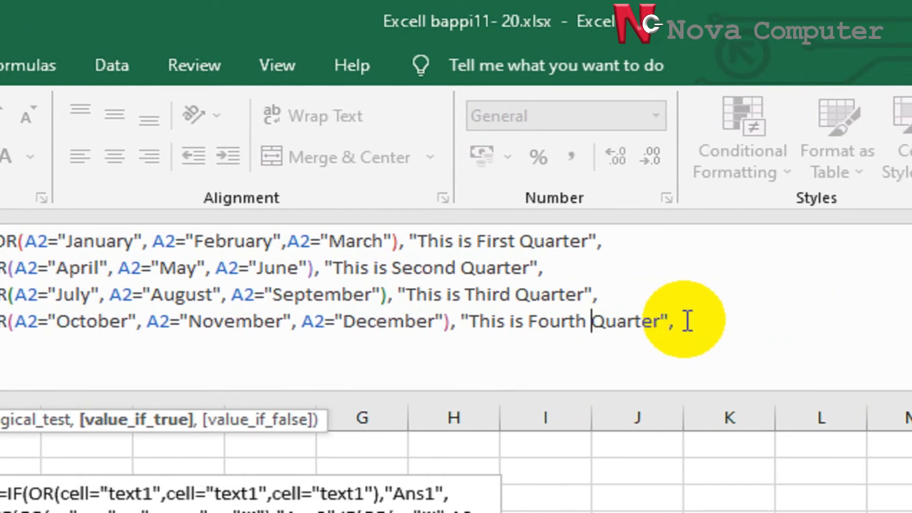
Close all four nested IF functions with four closing parentheses after the last comma and commit the formula in B2.
click(687, 321)
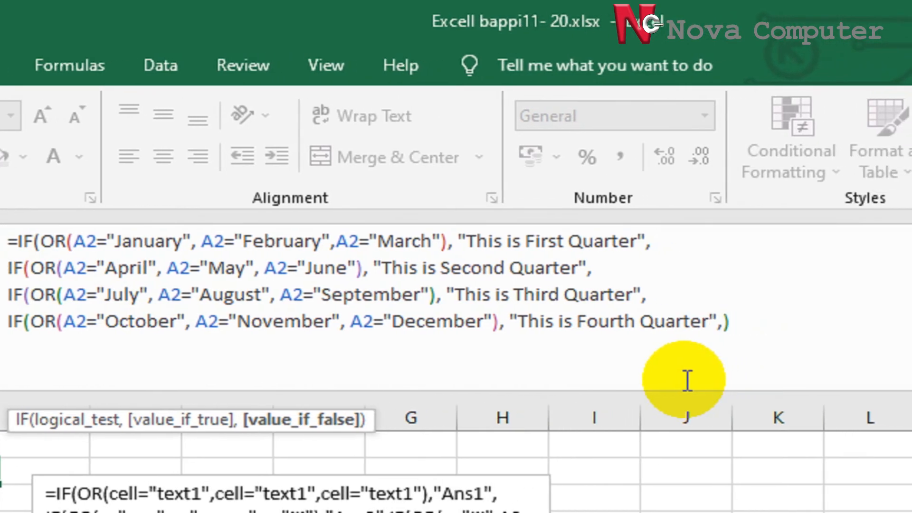
text())
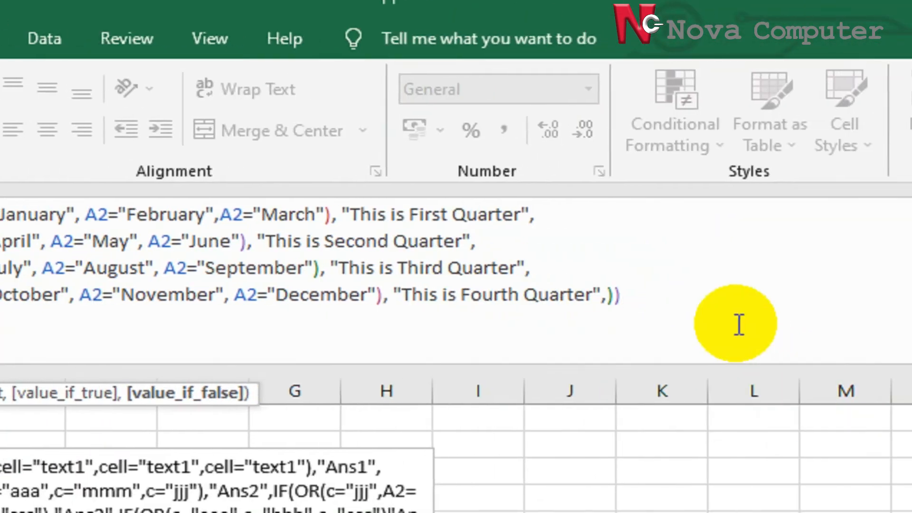
text())
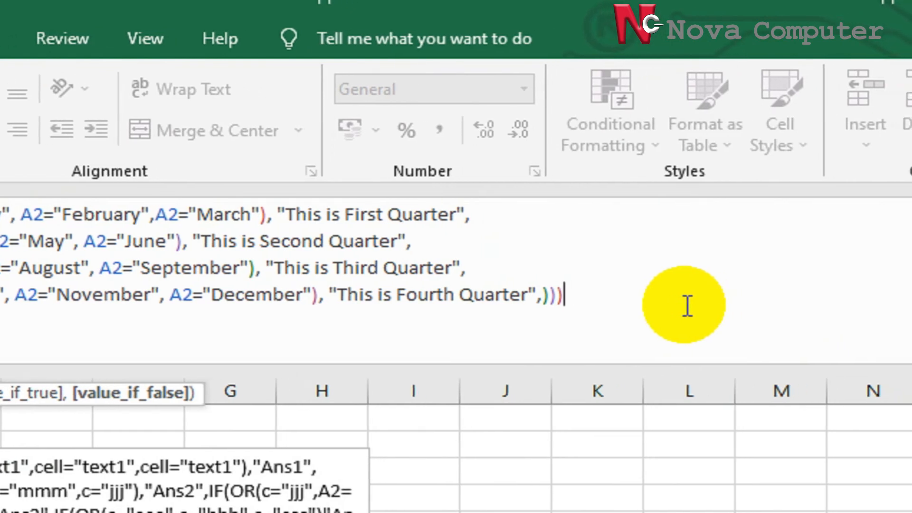
text())
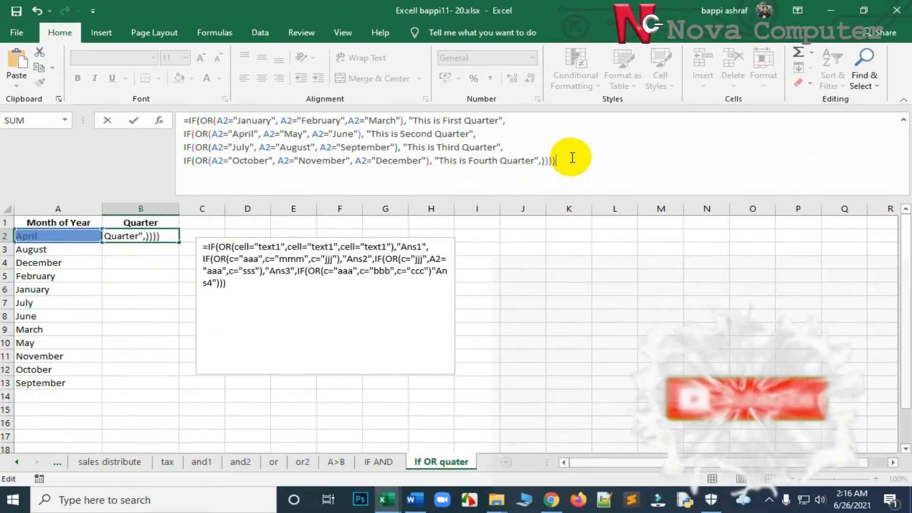
key(Return)
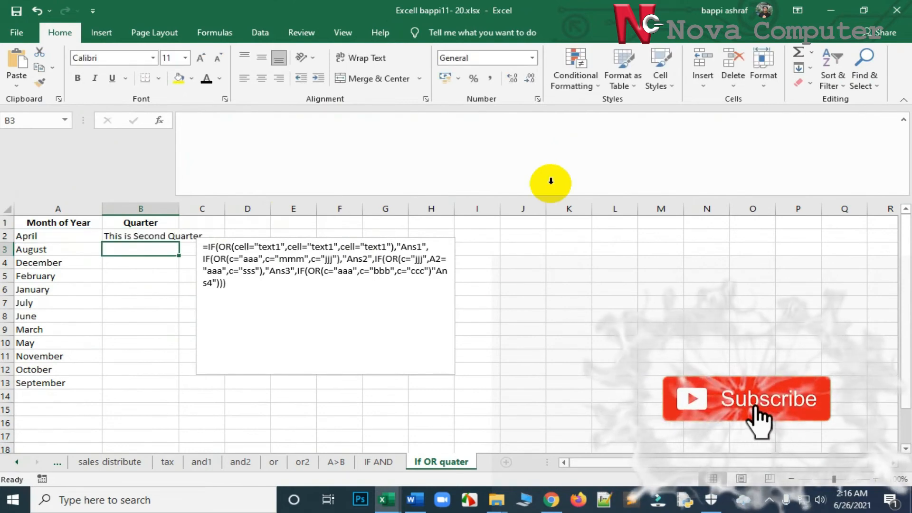
Move the syntax text box away from column B to start at column E, and open B2's formula at its "April" condition.
click(256, 237)
drag(256, 236, 354, 227)
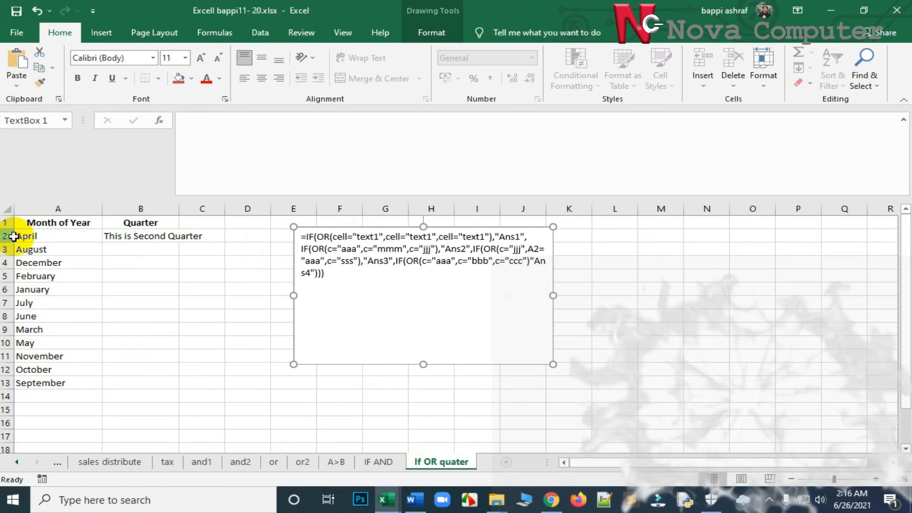
click(127, 237)
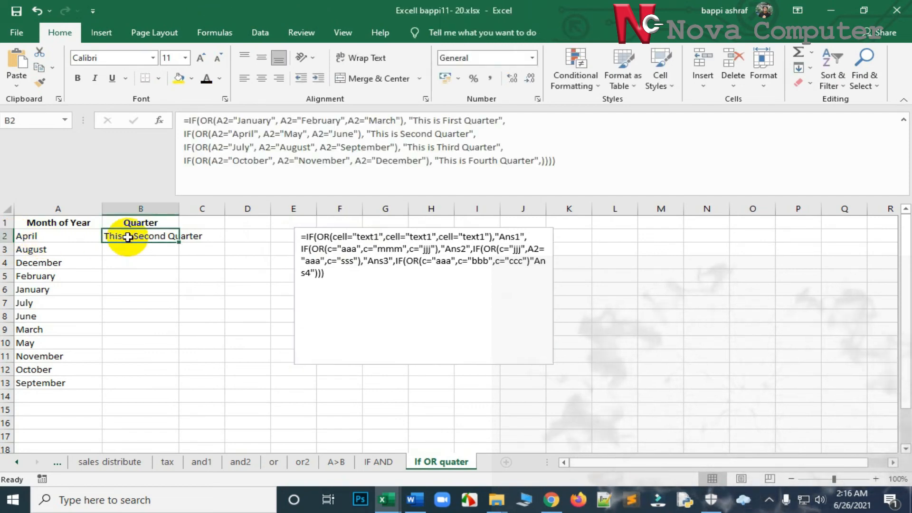
click(235, 134)
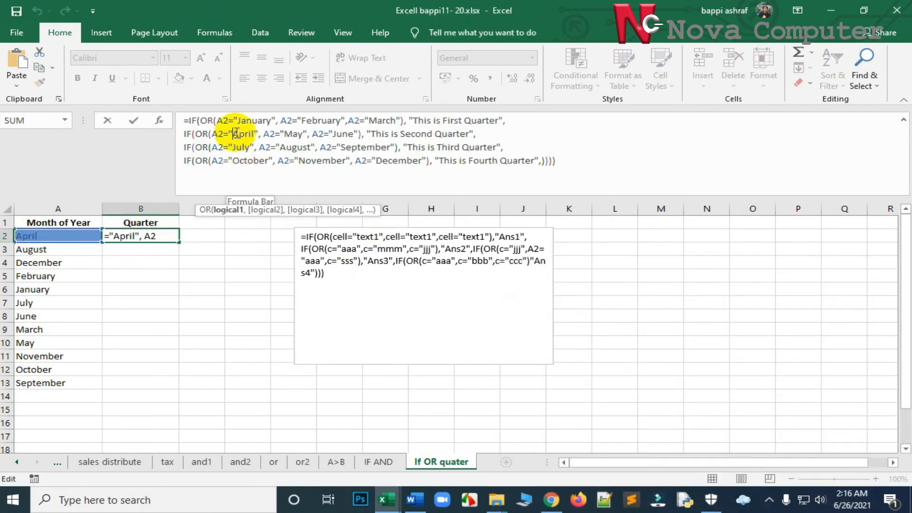
Examine the "May" condition and the value-if-true text in the second line of B2's formula, then leave the formula.
click(285, 134)
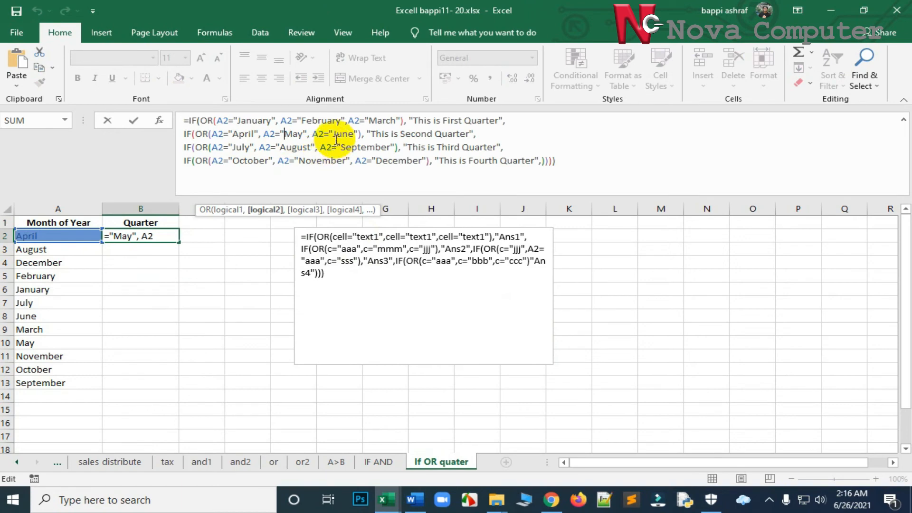
click(416, 134)
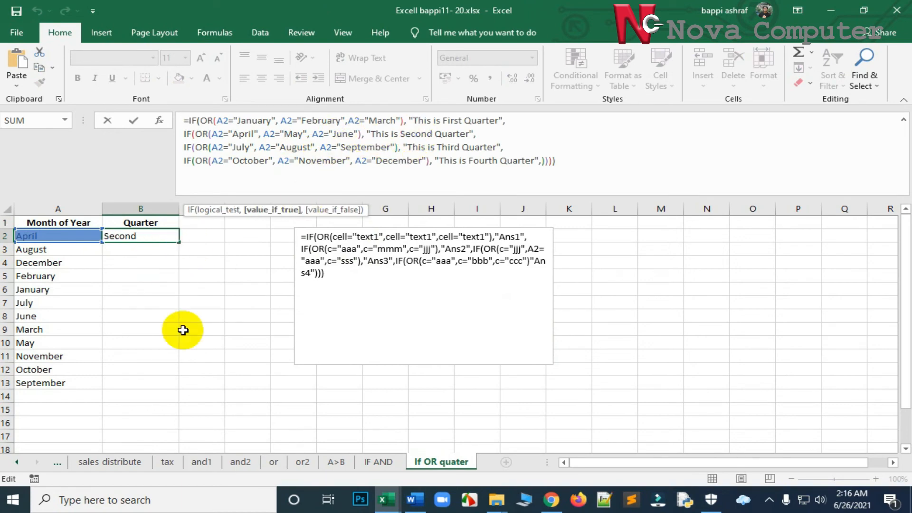
key(Escape)
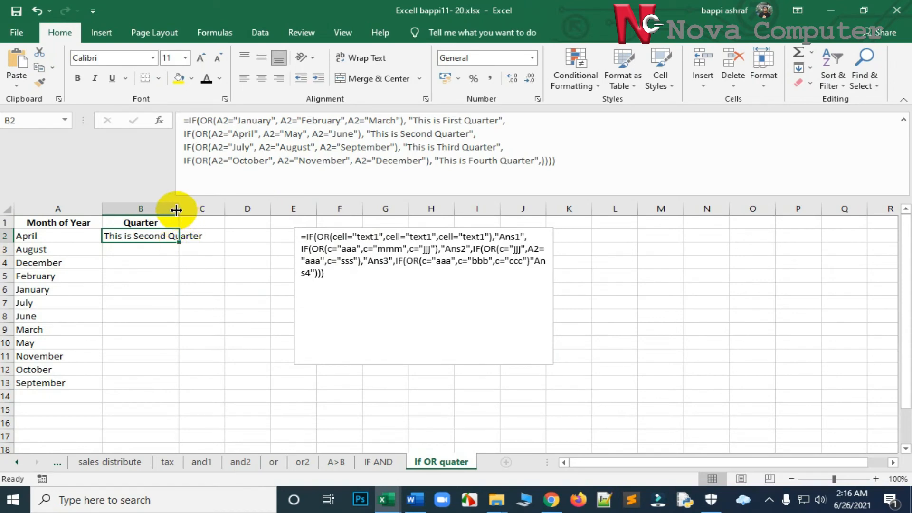
Widen column B to fit the result text in B2 and fill the formula down to B3.
drag(178, 209, 226, 209)
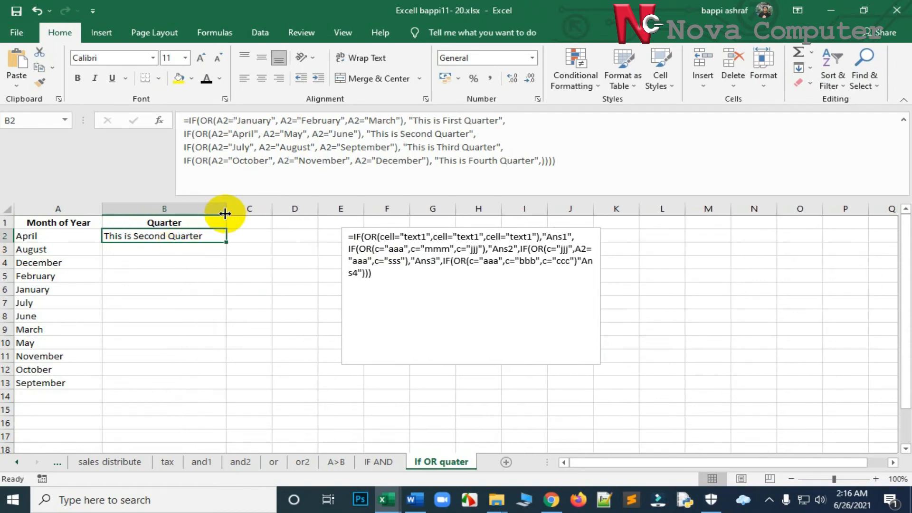
mouse_move(226, 242)
mouse_down()
mouse_move(228, 318)
mouse_move(230, 249)
mouse_up()
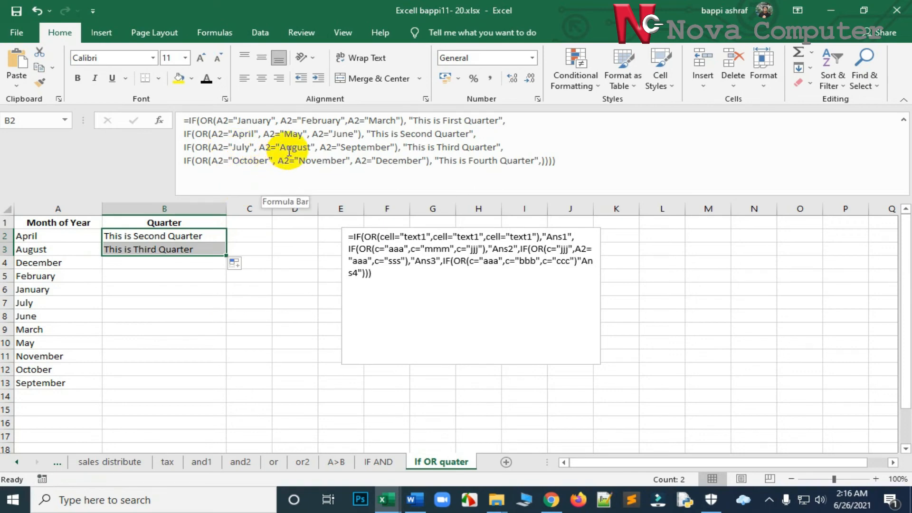
Check the "August" and "September" conditions in the formula's third line and extend the fill down to B4.
click(259, 147)
click(286, 146)
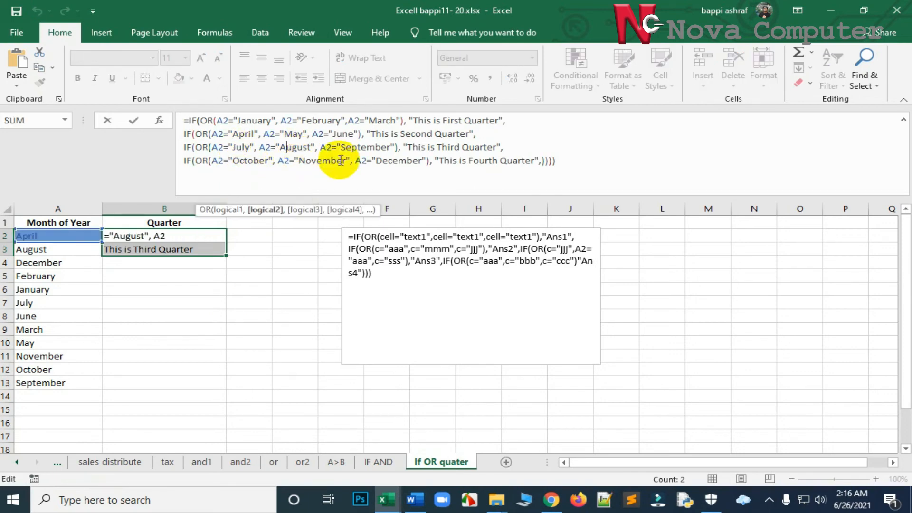
click(366, 147)
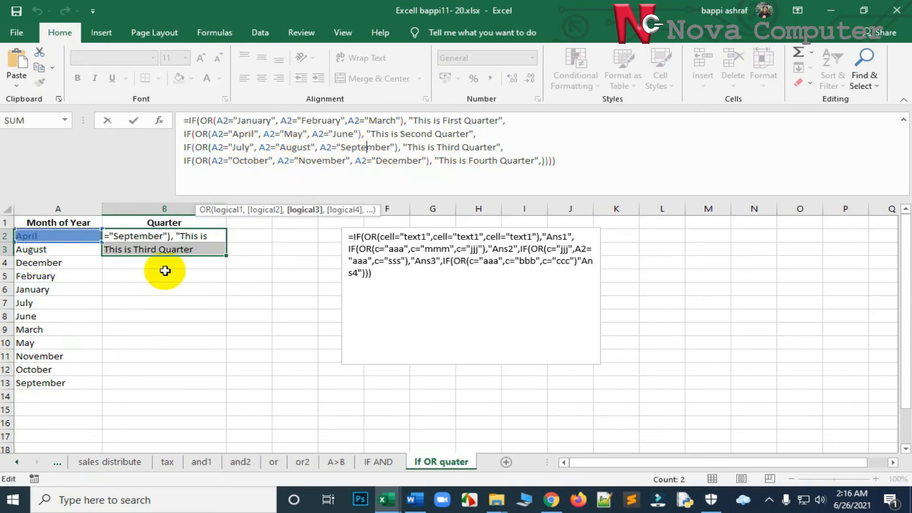
drag(224, 257, 198, 267)
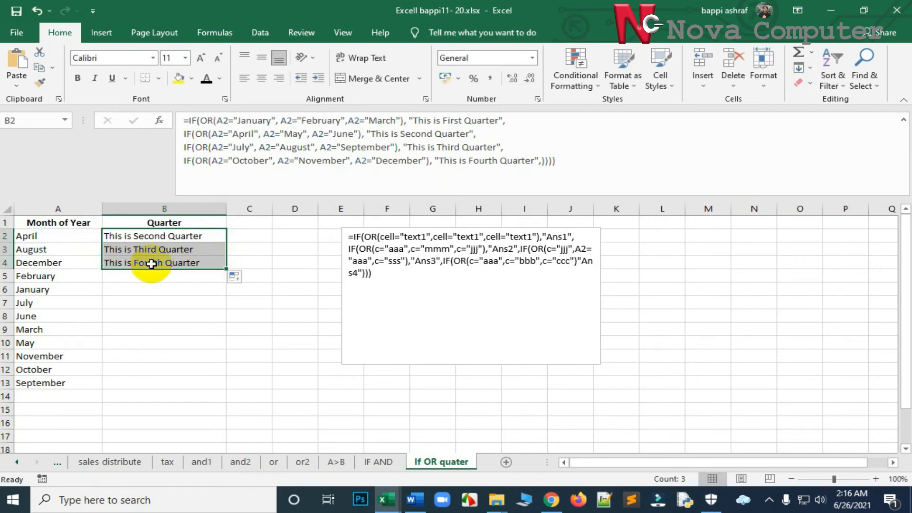
Check the conditions in the formula's fourth line and fill the formula down through B13 for all remaining months.
click(248, 162)
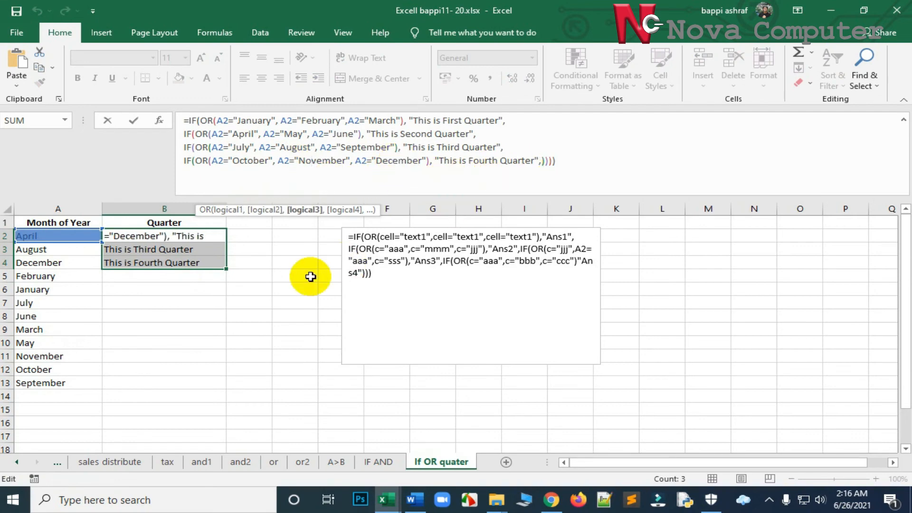
click(228, 271)
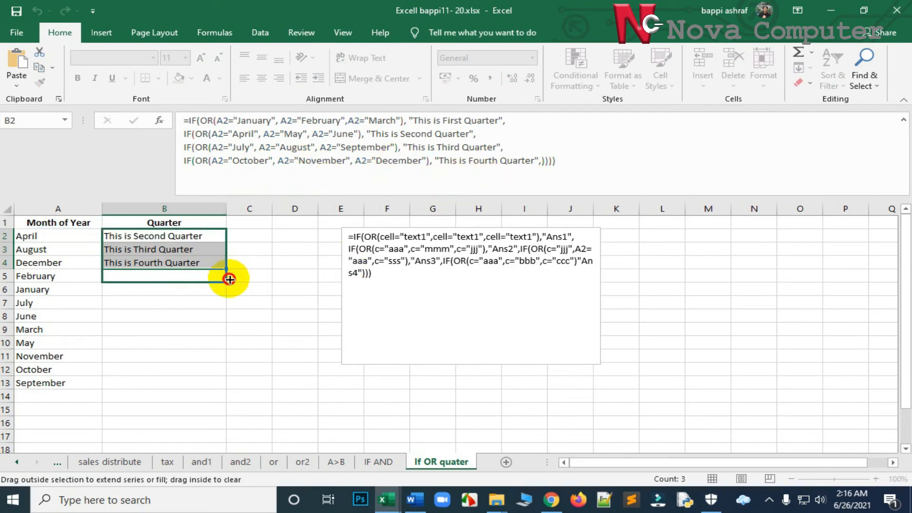
drag(229, 279, 224, 337)
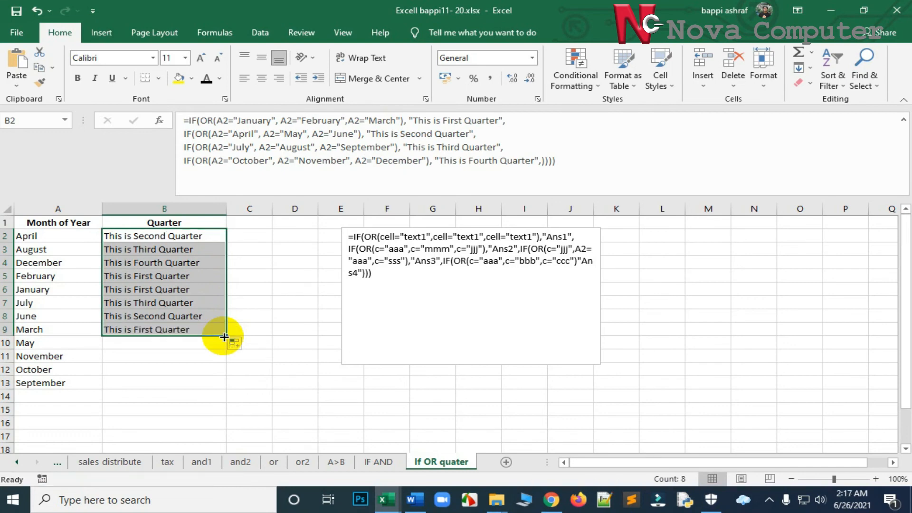
drag(224, 337, 225, 386)
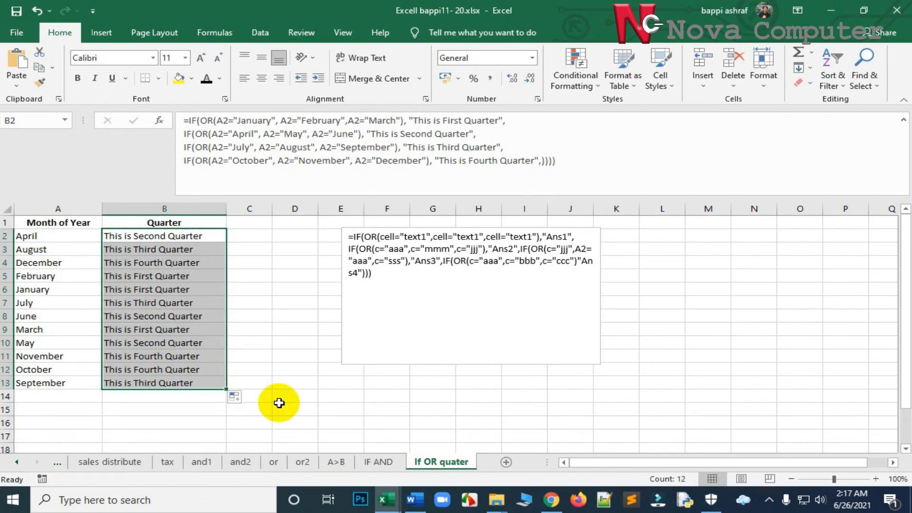